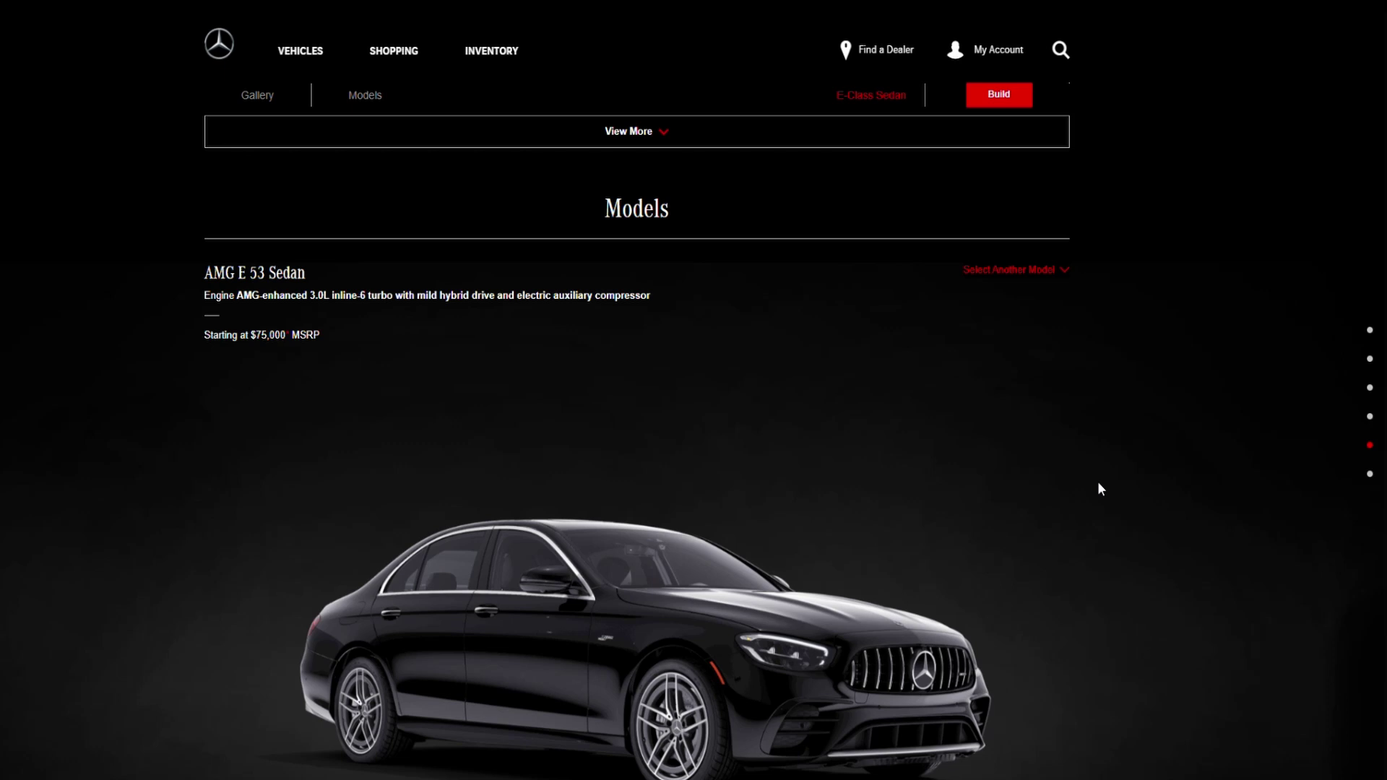
Scroll the E-Class Sedan models down to the AMG E 53 Sedan, from $75,000 with 429 hp.
{"action": "scroll", "coordinate": [1098, 482], "scroll_direction": "down", "scroll_amount": 1}
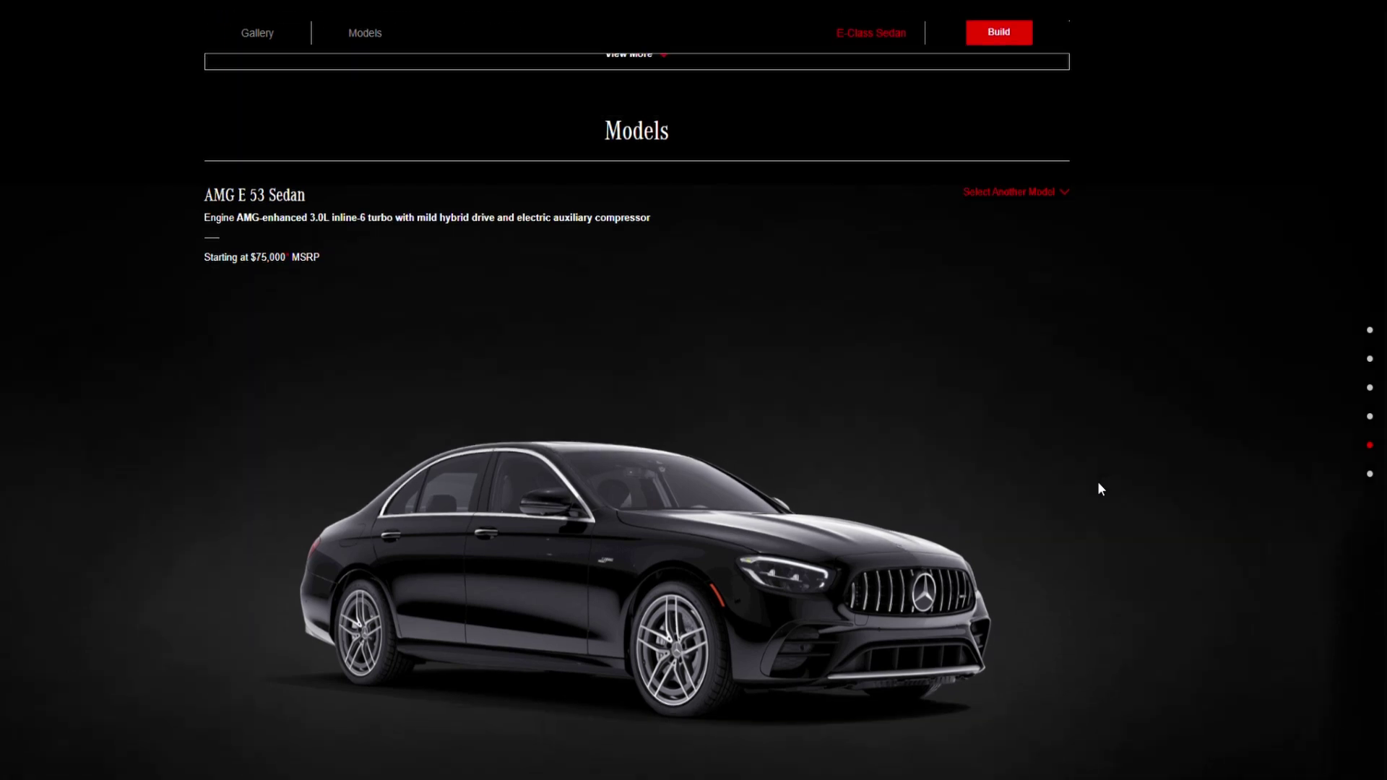
{"action": "scroll", "coordinate": [1098, 482], "scroll_direction": "down", "scroll_amount": 1}
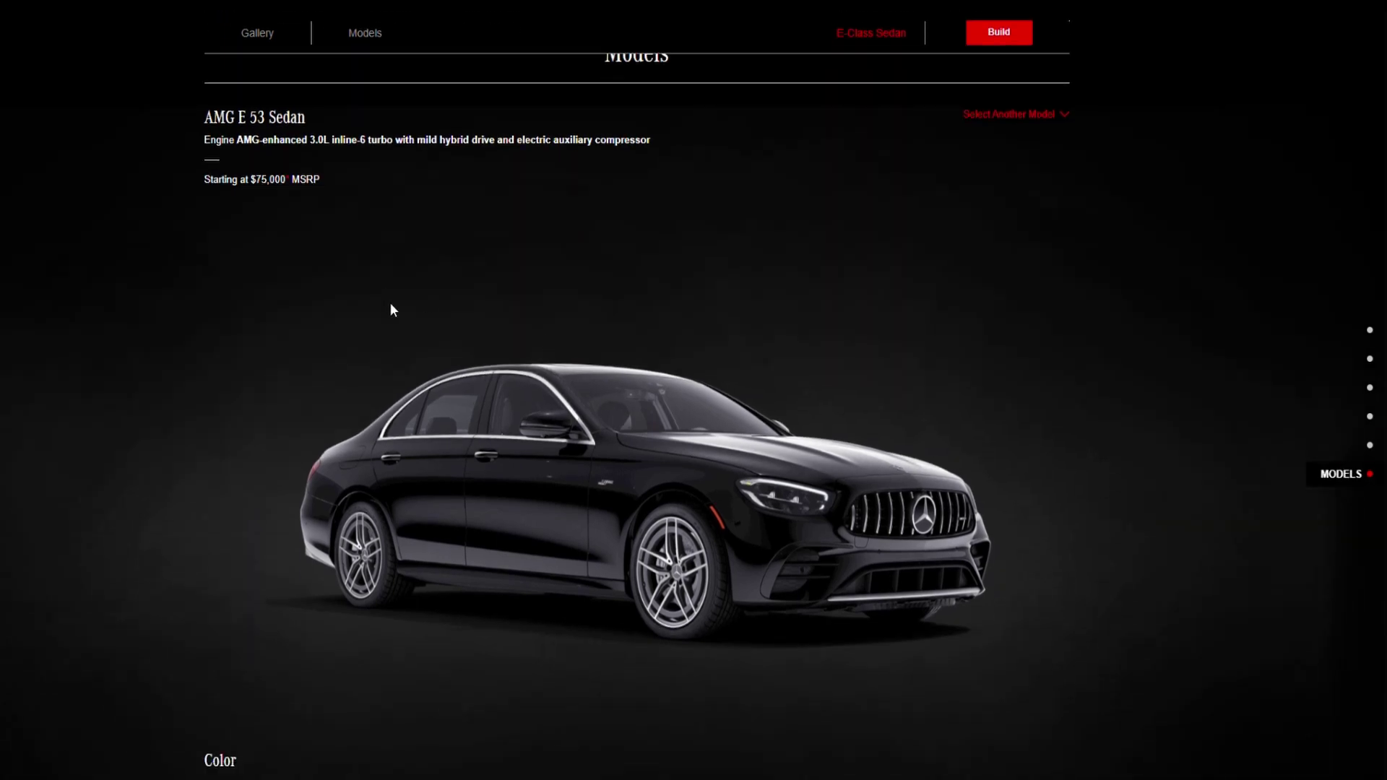
{"action": "scroll", "coordinate": [390, 303], "scroll_direction": "down", "scroll_amount": 3}
{"action": "scroll", "coordinate": [390, 309], "scroll_direction": "down", "scroll_amount": 2}
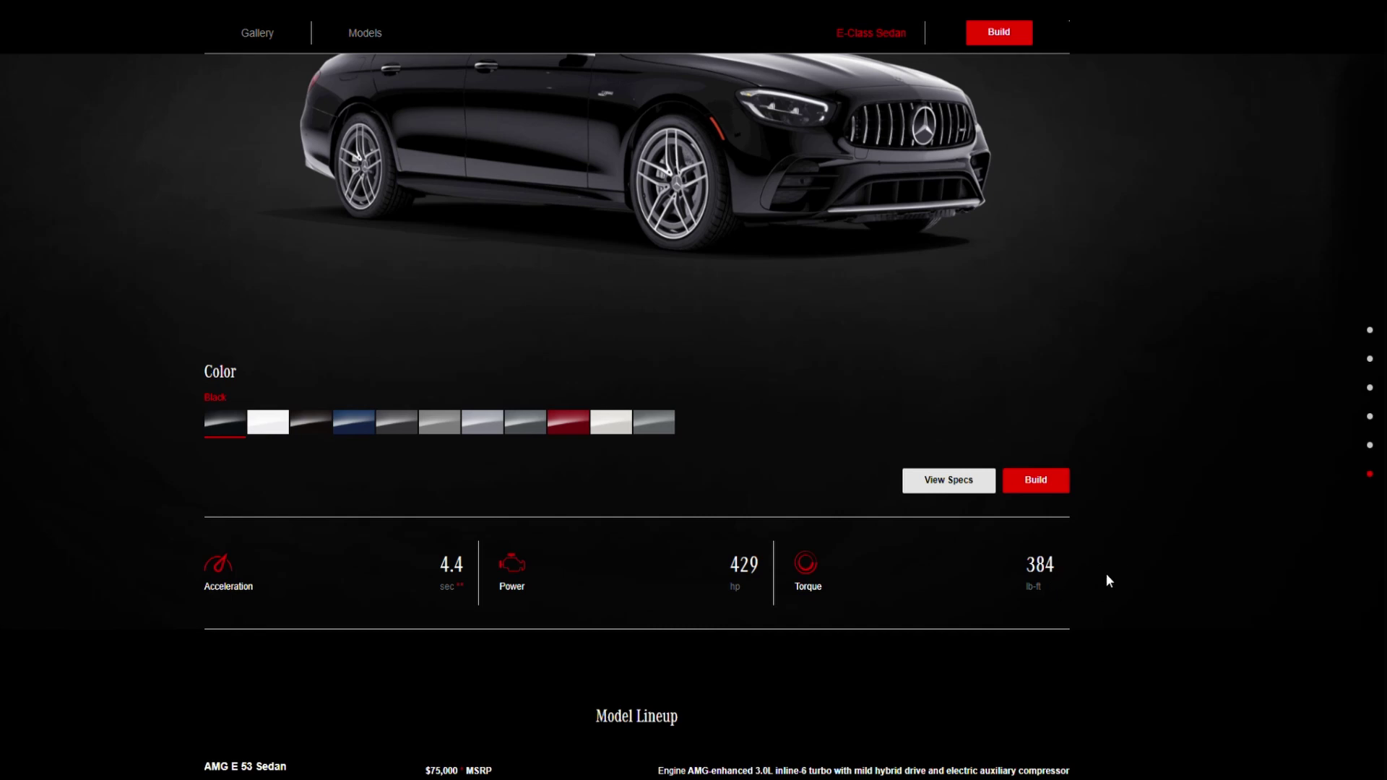
Start building the AMG E 53 Sedan and dismiss the Availability Notice.
{"action": "left_click", "coordinate": [1047, 485]}
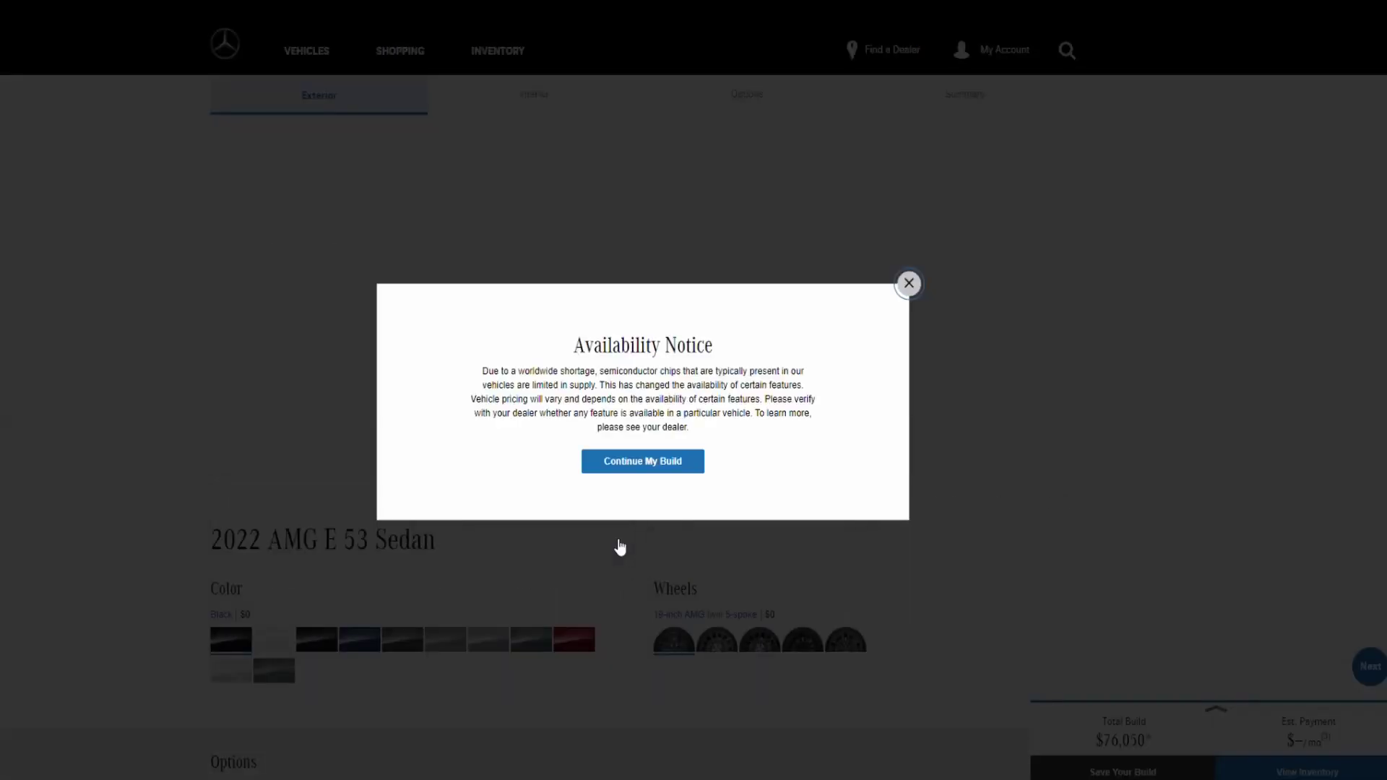
{"action": "left_click", "coordinate": [909, 283]}
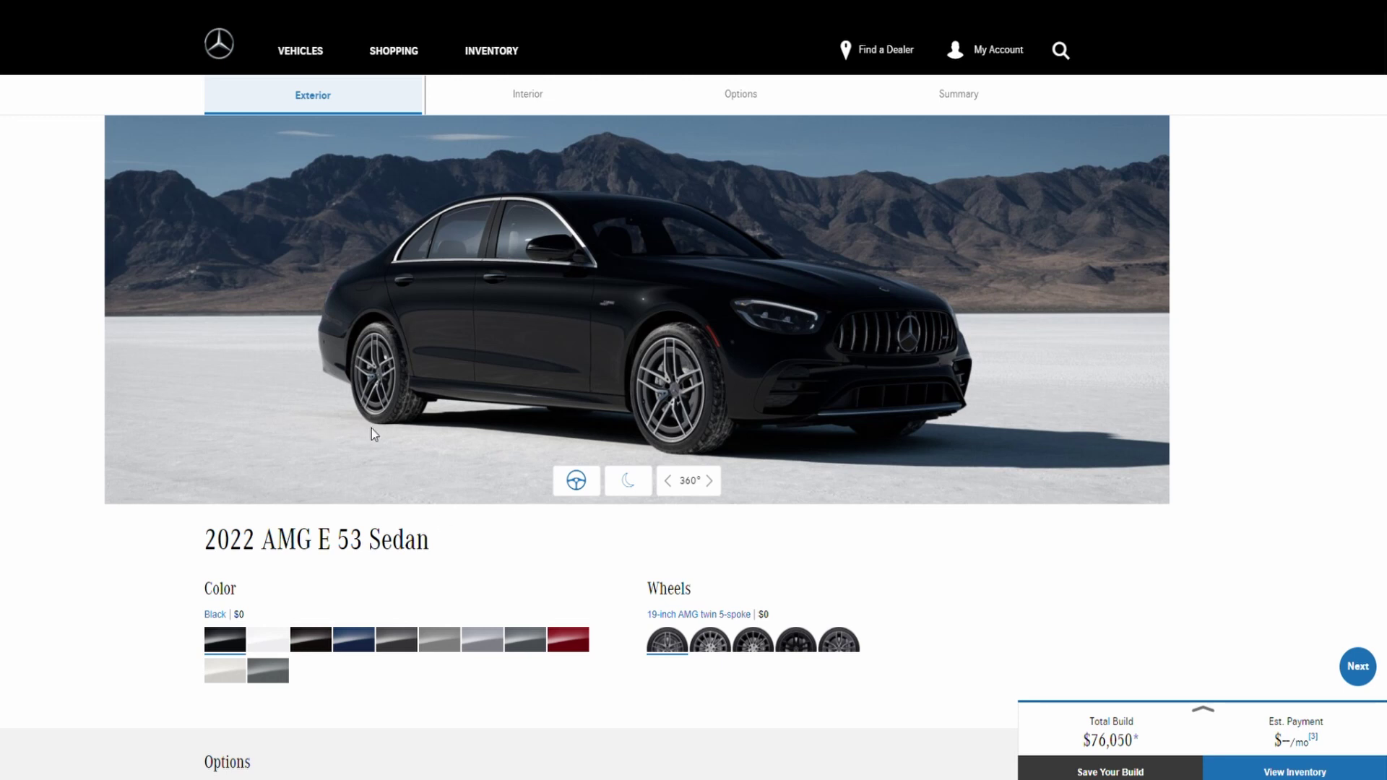
{"action": "scroll", "coordinate": [334, 437], "scroll_direction": "down", "scroll_amount": 1}
{"action": "scroll", "coordinate": [333, 436], "scroll_direction": "up", "scroll_amount": 1}
Compare the paint colours and settle on matte MANUFAKTUR Selenite Grey Magno ($3,250, total $79,300).
{"action": "left_click", "coordinate": [274, 645]}
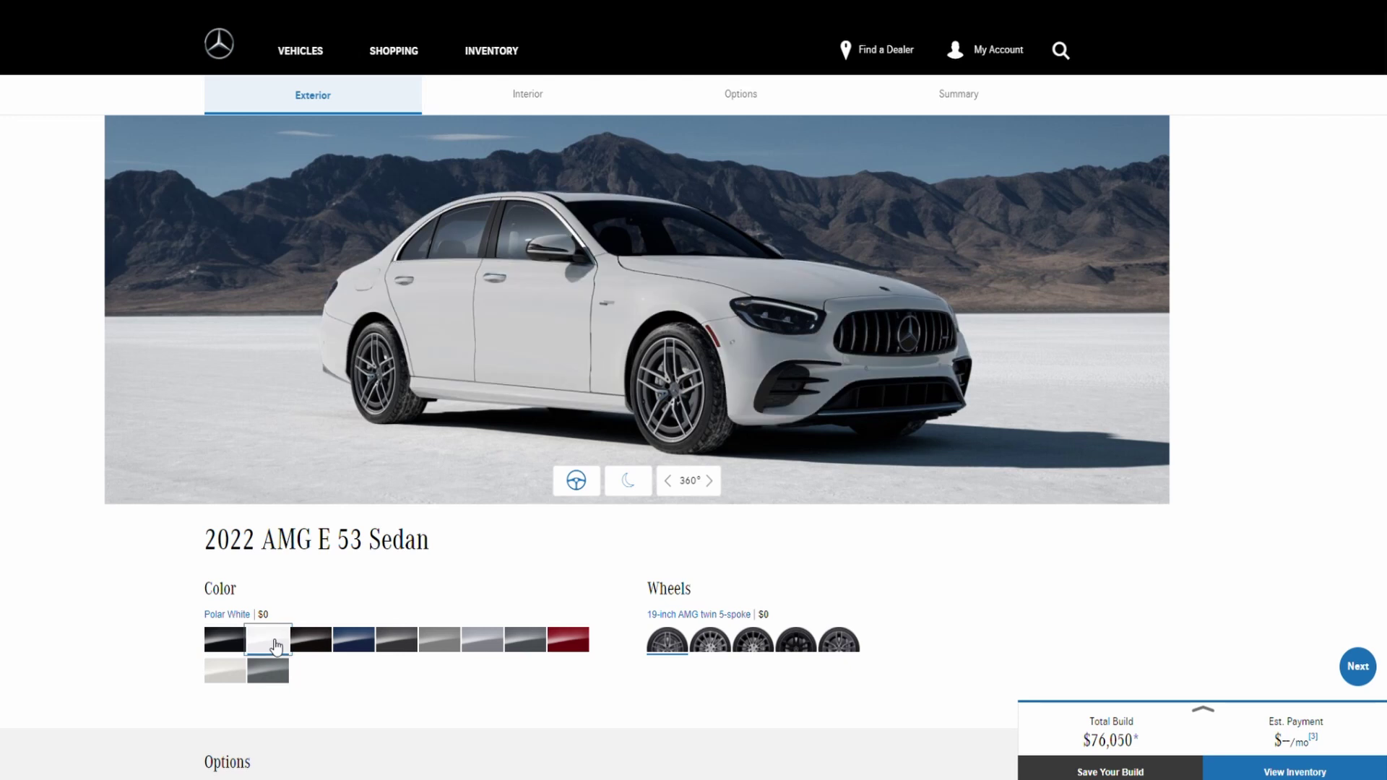
{"action": "left_click", "coordinate": [315, 652]}
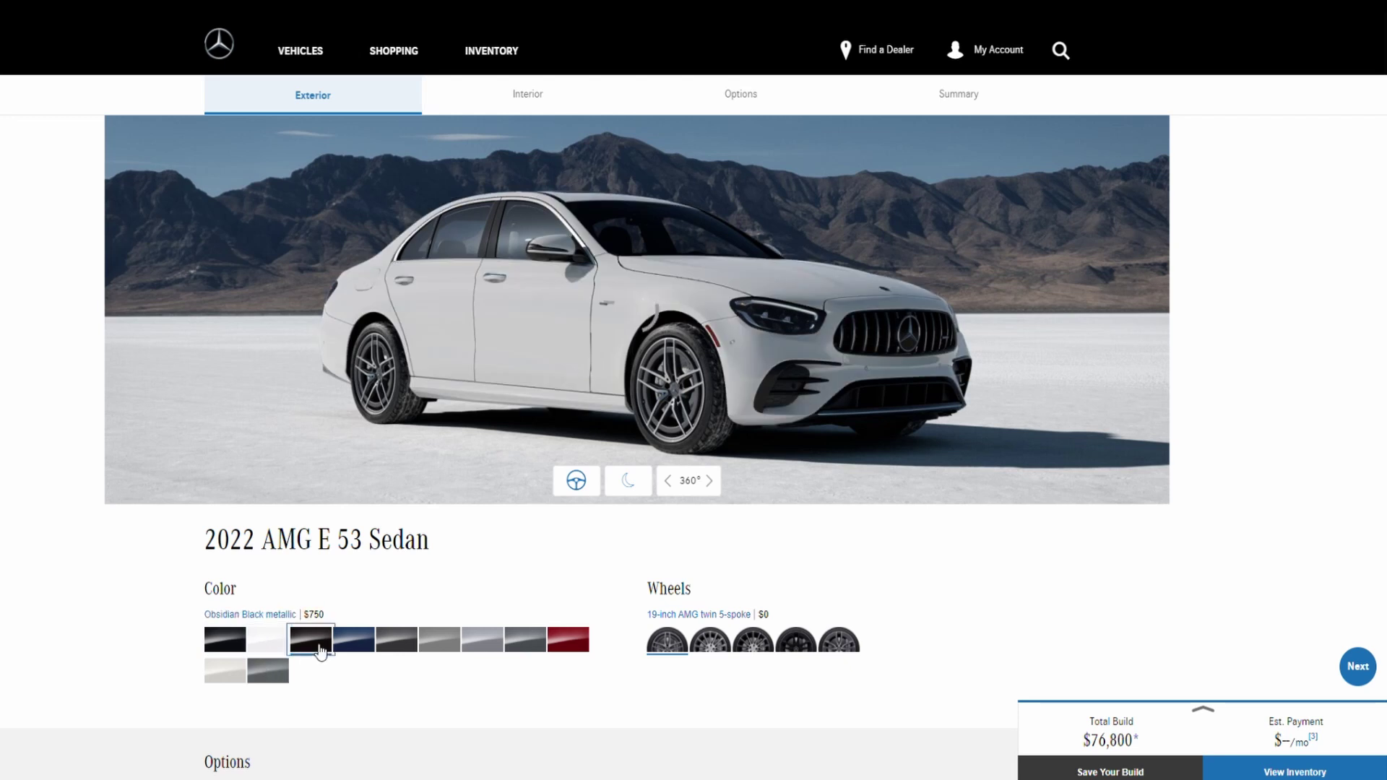
{"action": "left_click", "coordinate": [368, 650]}
{"action": "left_click", "coordinate": [400, 650]}
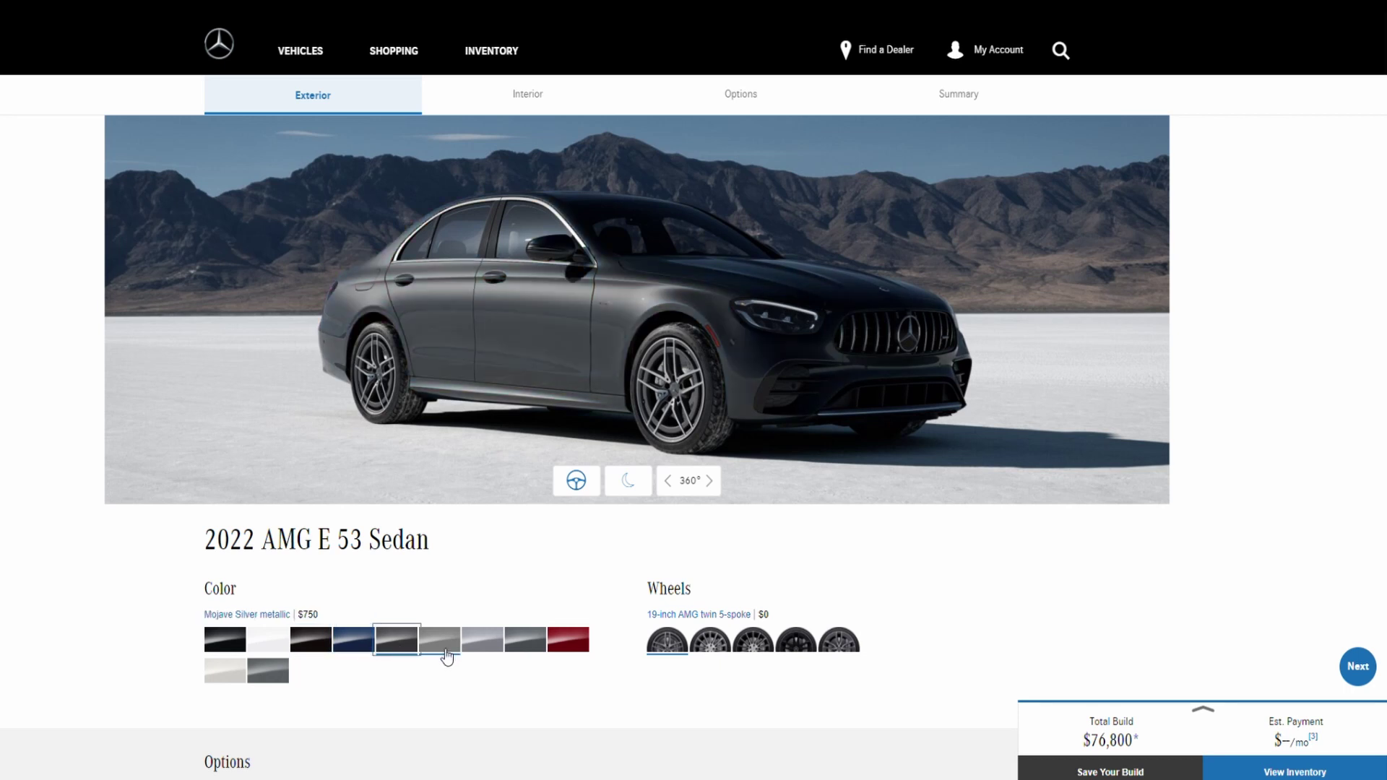
{"action": "left_click", "coordinate": [446, 650]}
{"action": "left_click", "coordinate": [480, 650]}
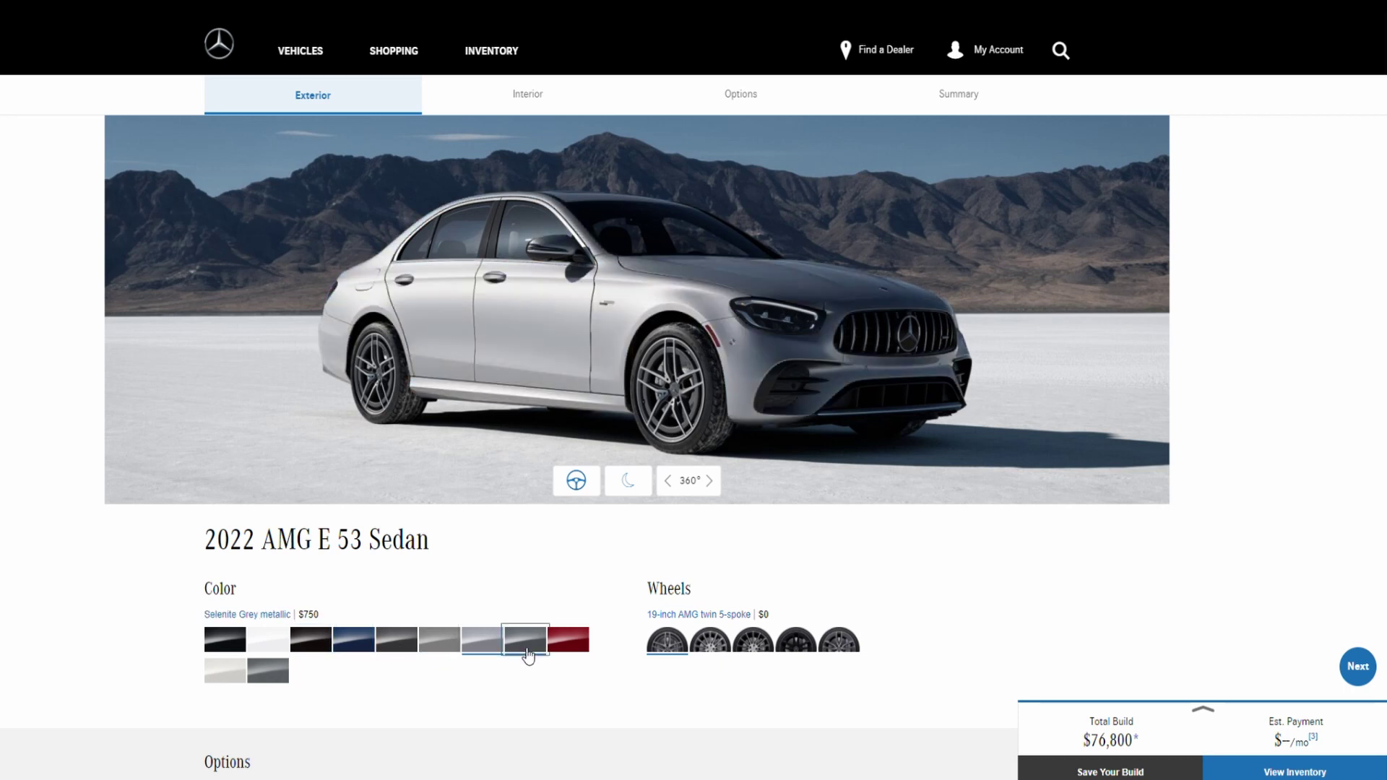
{"action": "left_click", "coordinate": [529, 653]}
{"action": "left_click", "coordinate": [577, 652]}
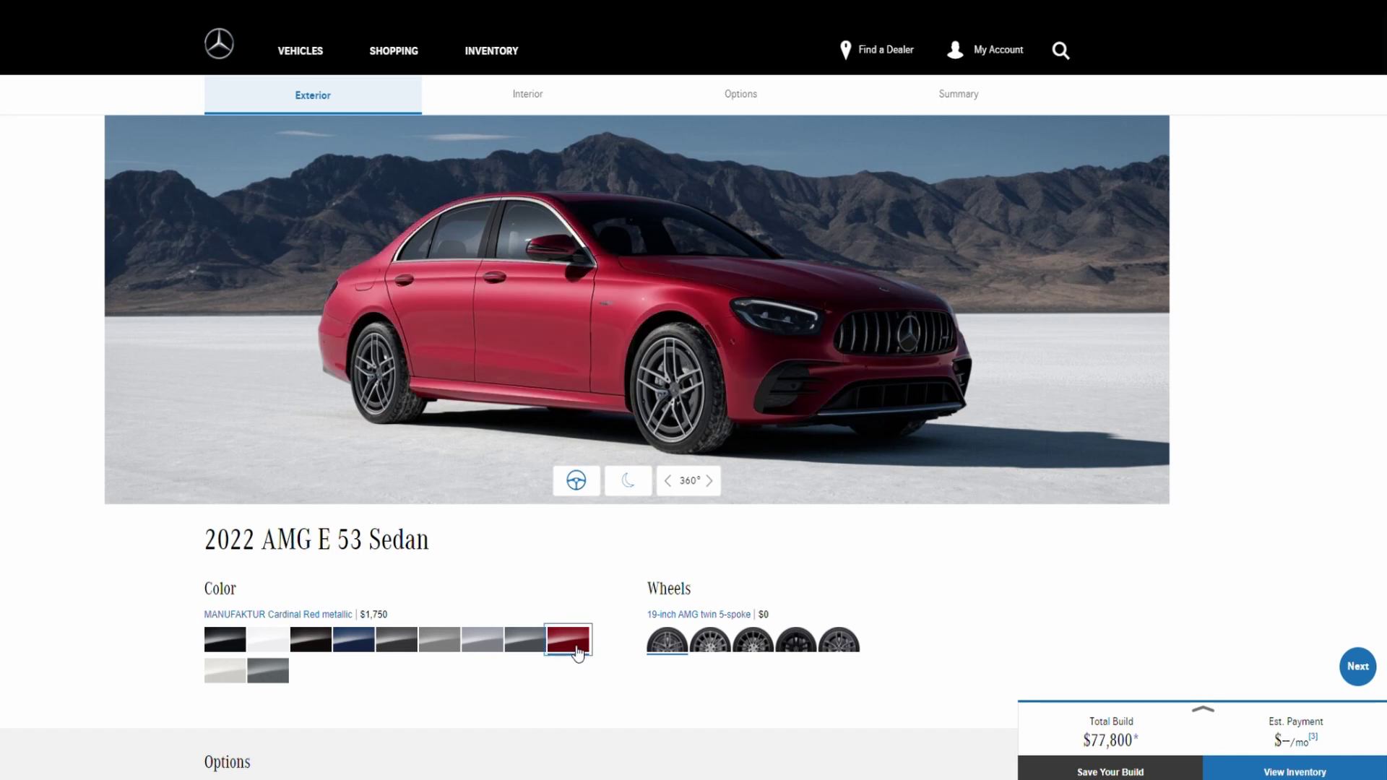
{"action": "left_click", "coordinate": [222, 678]}
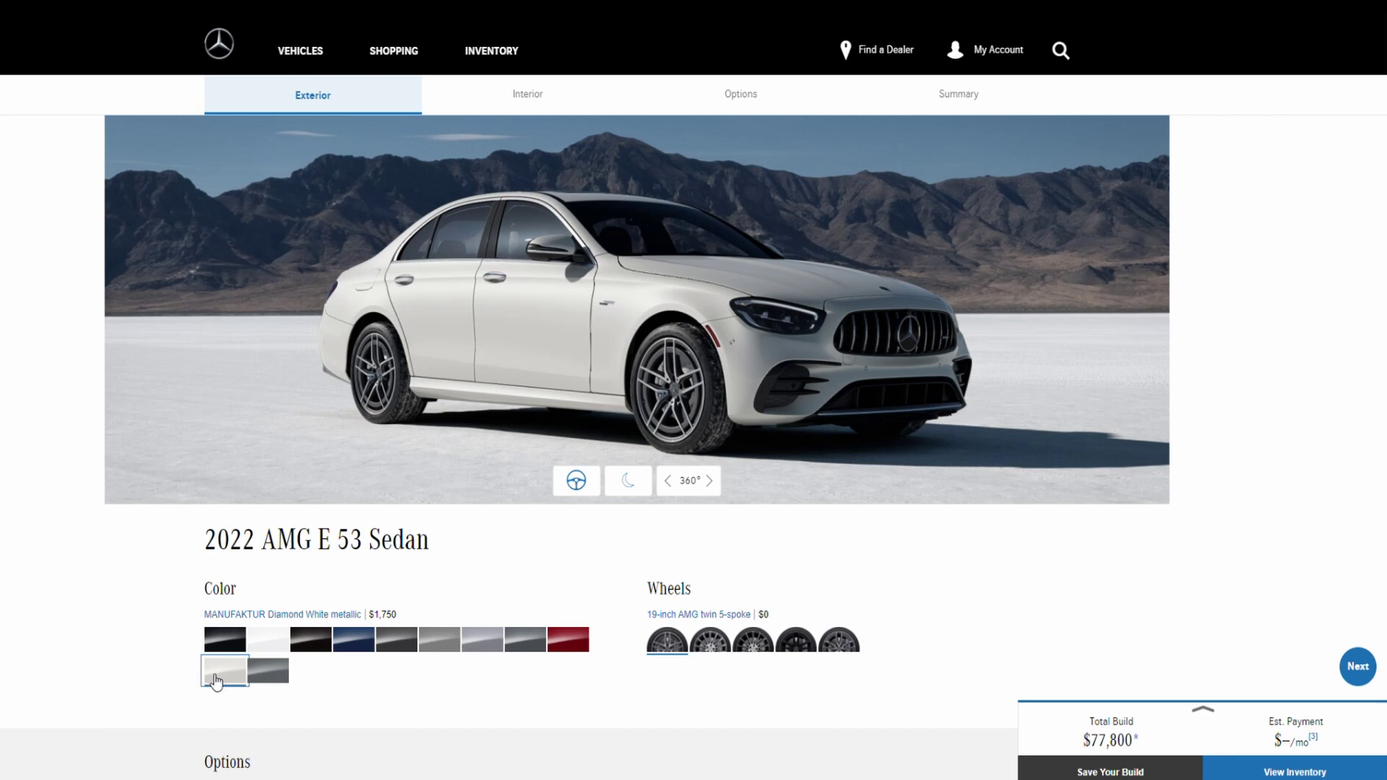
{"action": "left_click", "coordinate": [271, 679]}
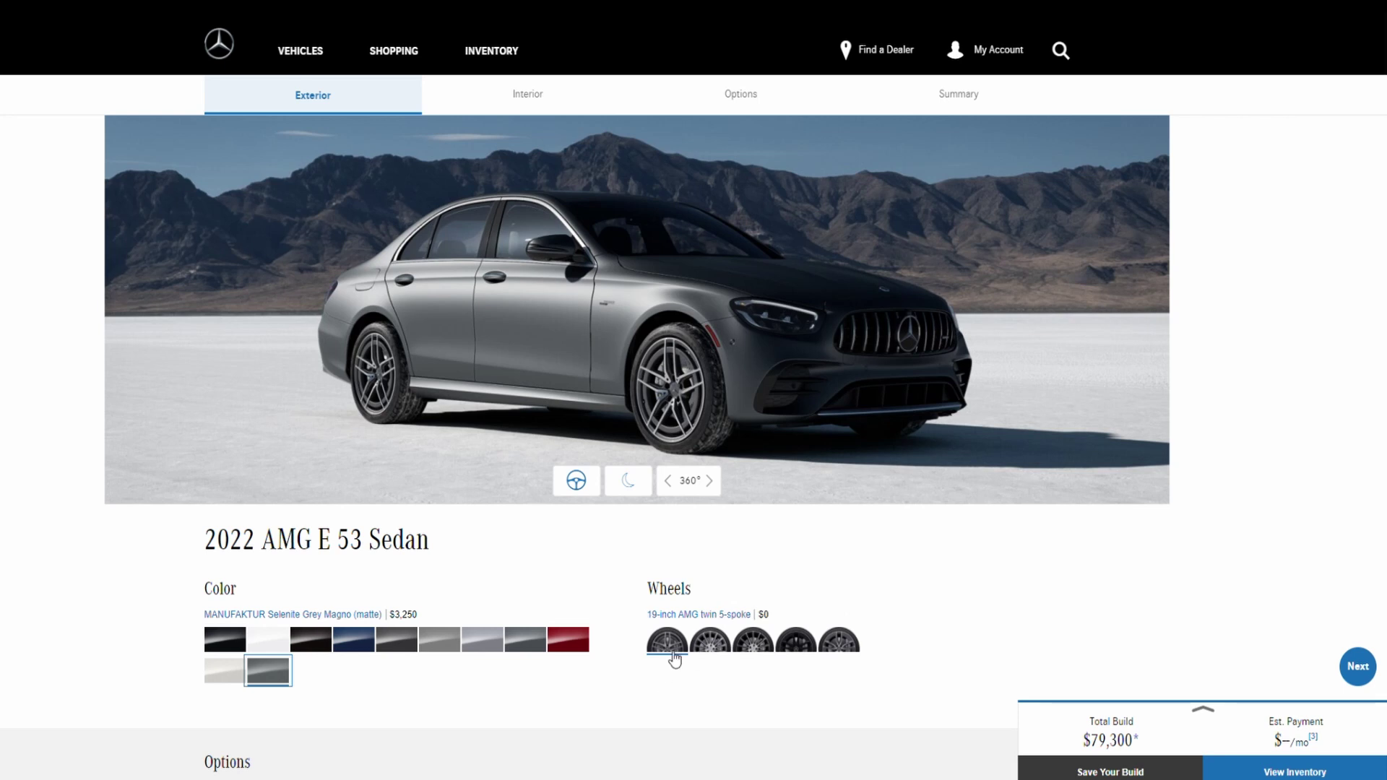
Compare the 20-inch wheel designs and settle on AMG twin 5-spoke black ($1,350, total $80,650).
{"action": "left_click", "coordinate": [710, 643]}
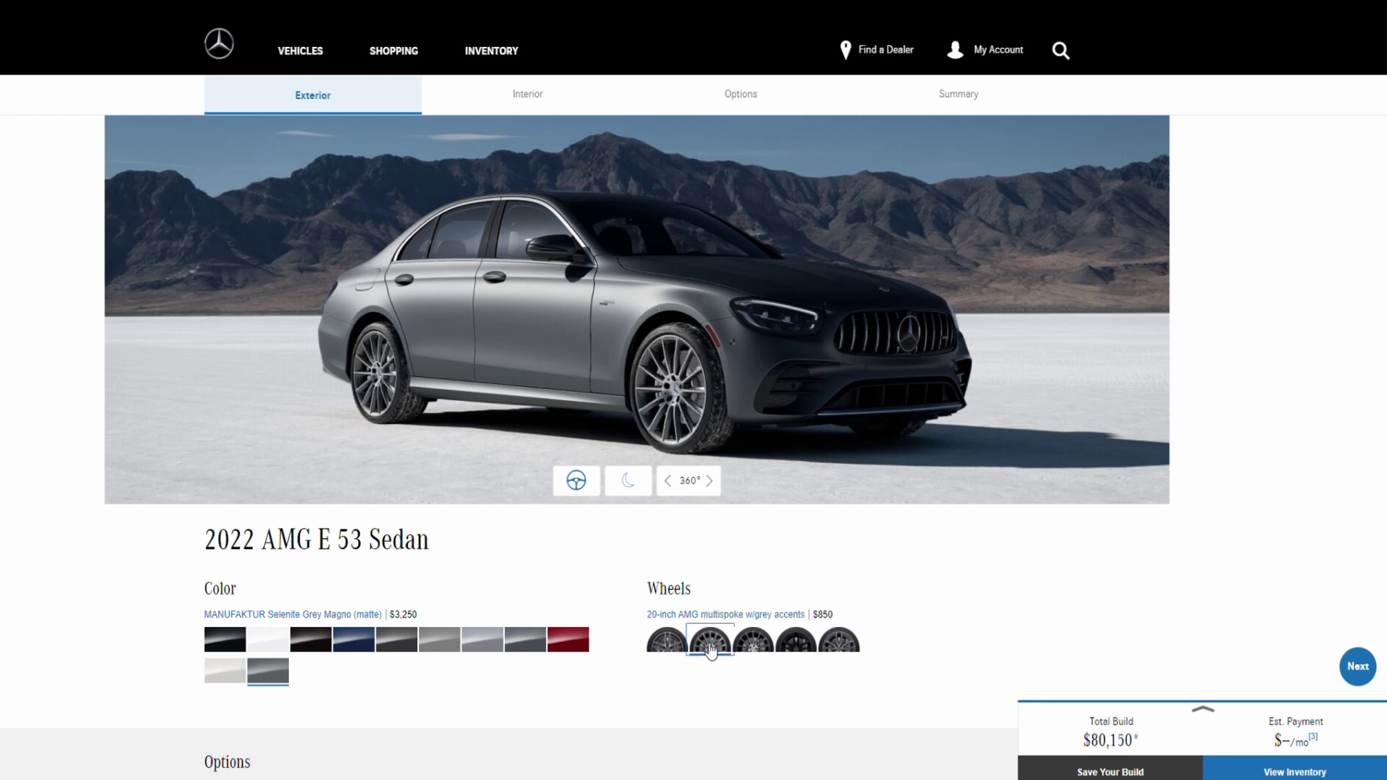
{"action": "left_click", "coordinate": [752, 645]}
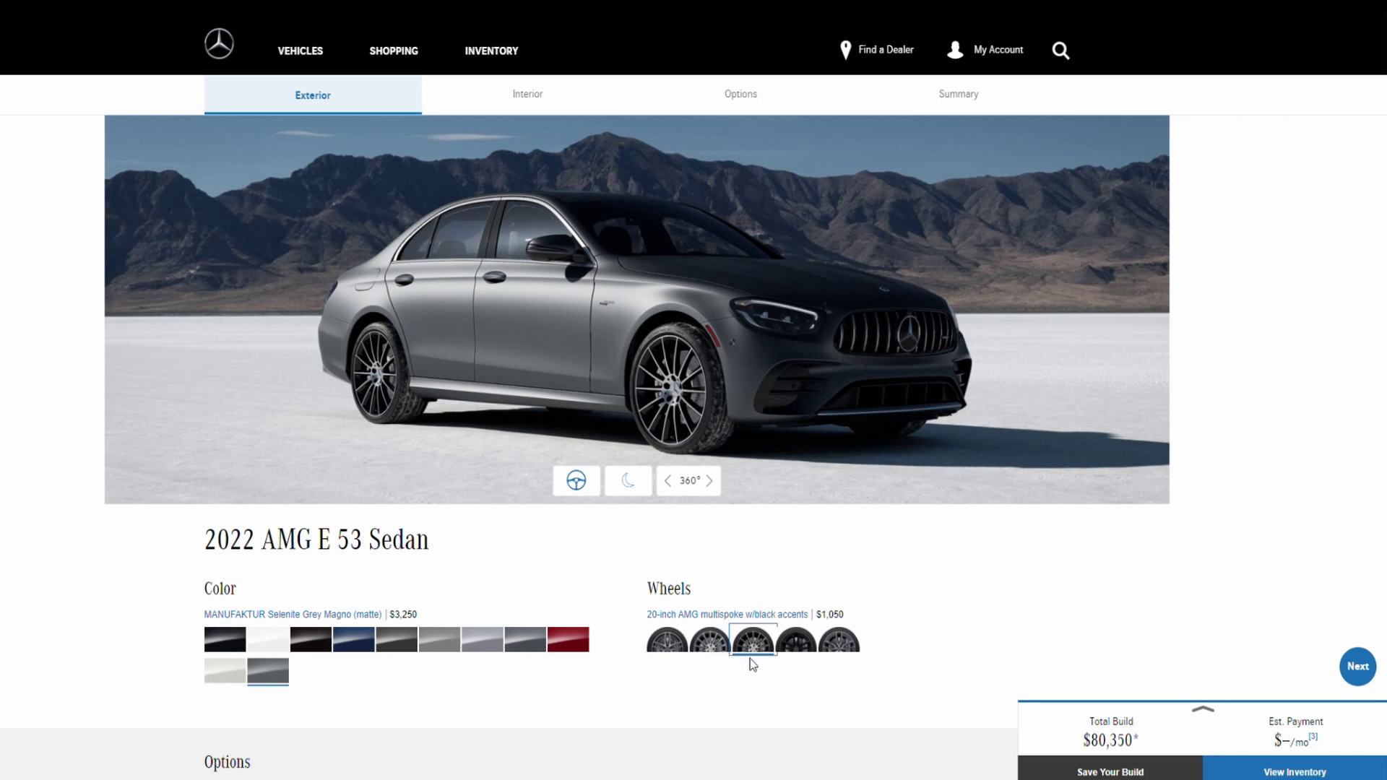
{"action": "left_click", "coordinate": [808, 650]}
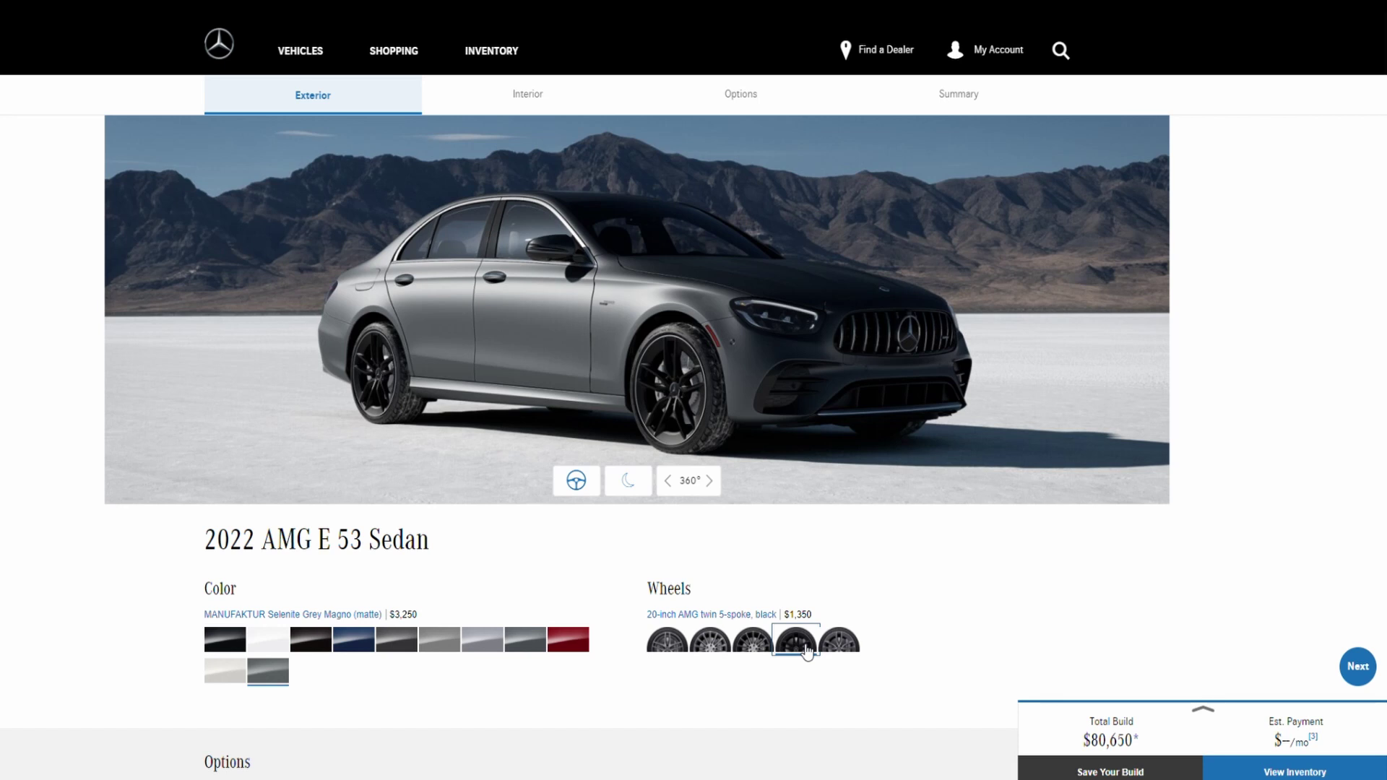
{"action": "left_click", "coordinate": [852, 646]}
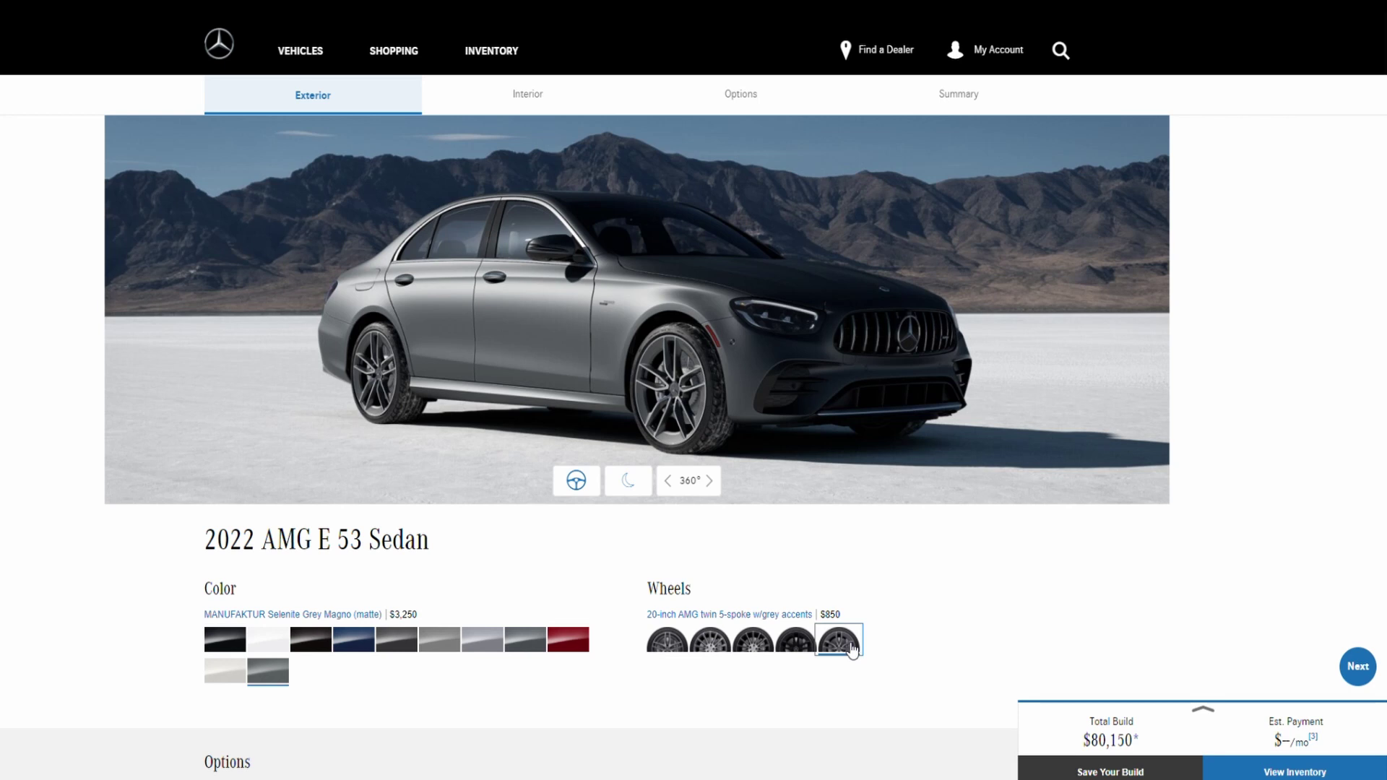
{"action": "left_click", "coordinate": [795, 646]}
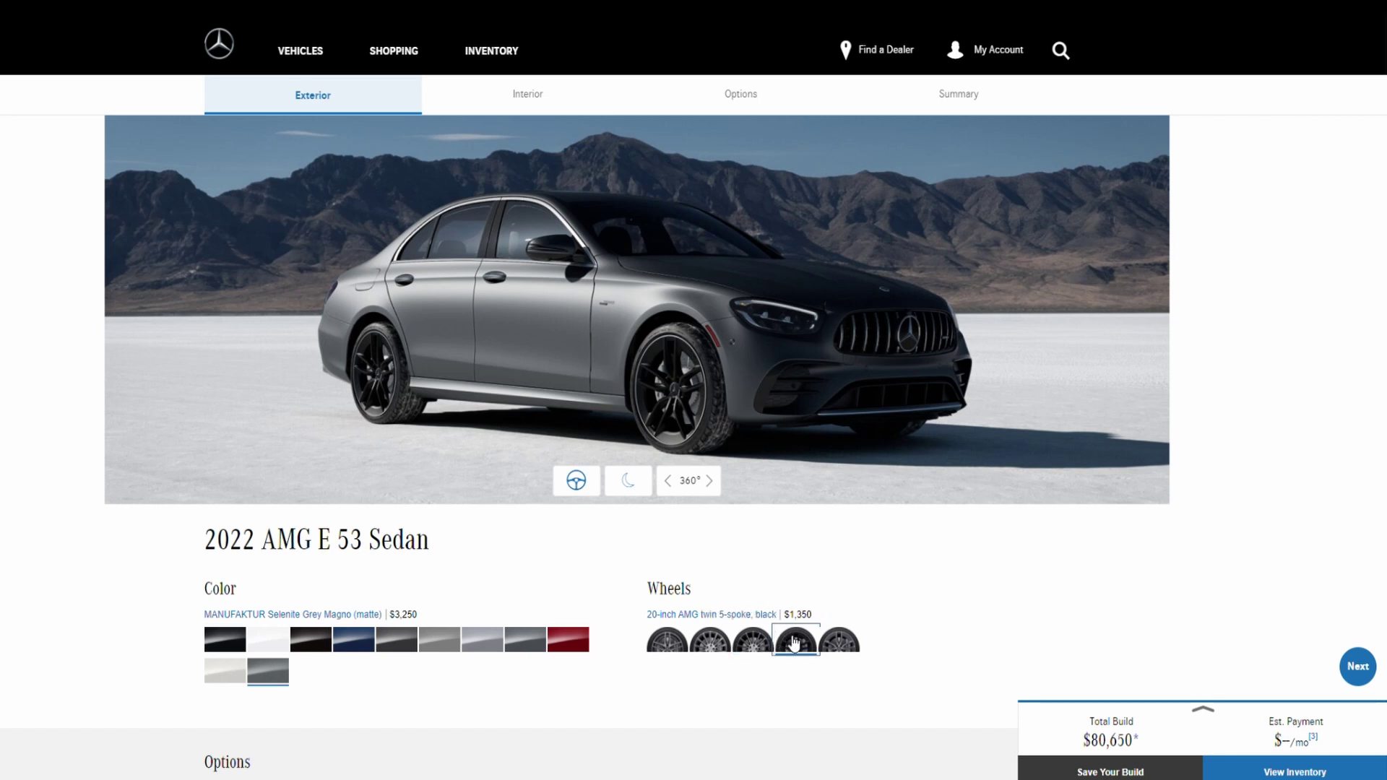
{"action": "left_click", "coordinate": [766, 645]}
{"action": "left_click", "coordinate": [795, 642]}
Add panorama roof, AMG Night, dark grille, carbon fiber, chrome handle inserts and AMG Crest projectors.
{"action": "scroll", "coordinate": [715, 668], "scroll_direction": "down", "scroll_amount": 6}
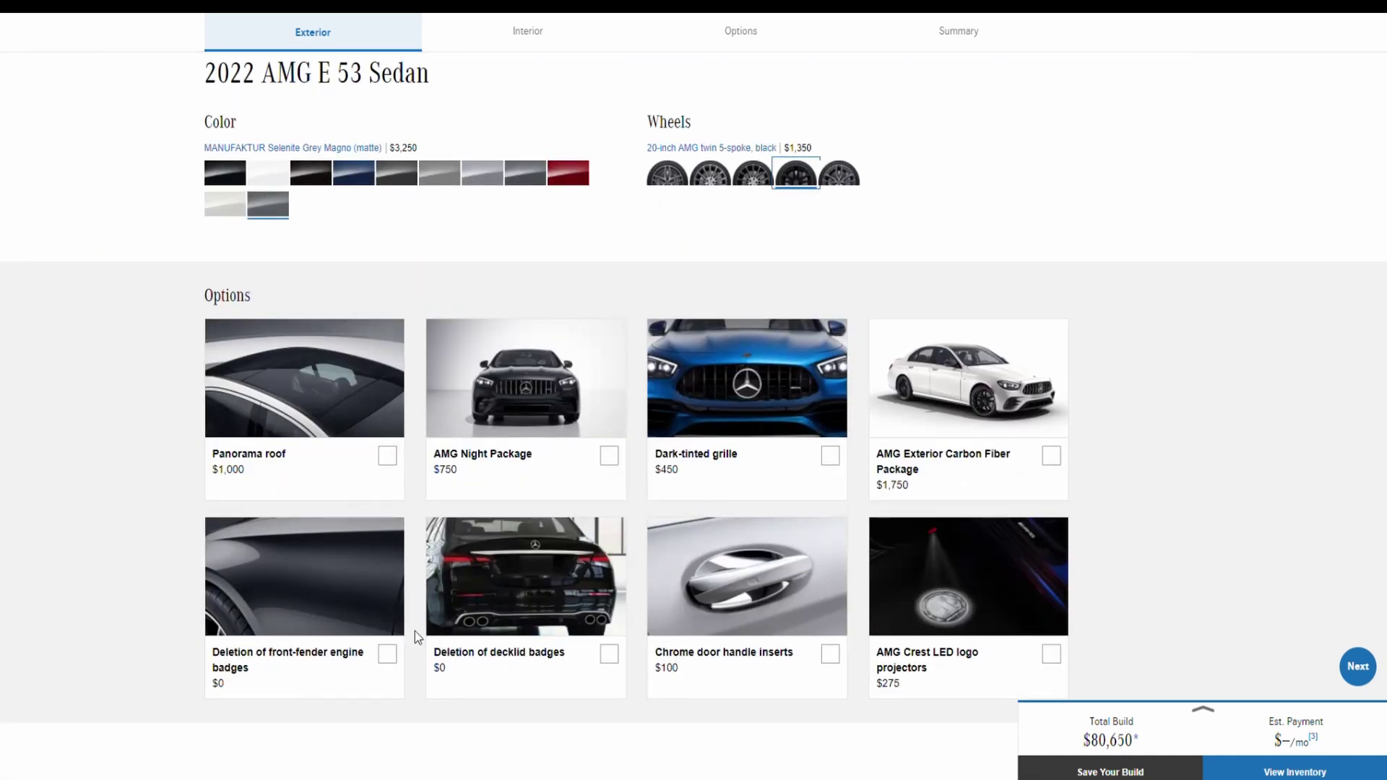
{"action": "scroll", "coordinate": [124, 593], "scroll_direction": "down", "scroll_amount": 1}
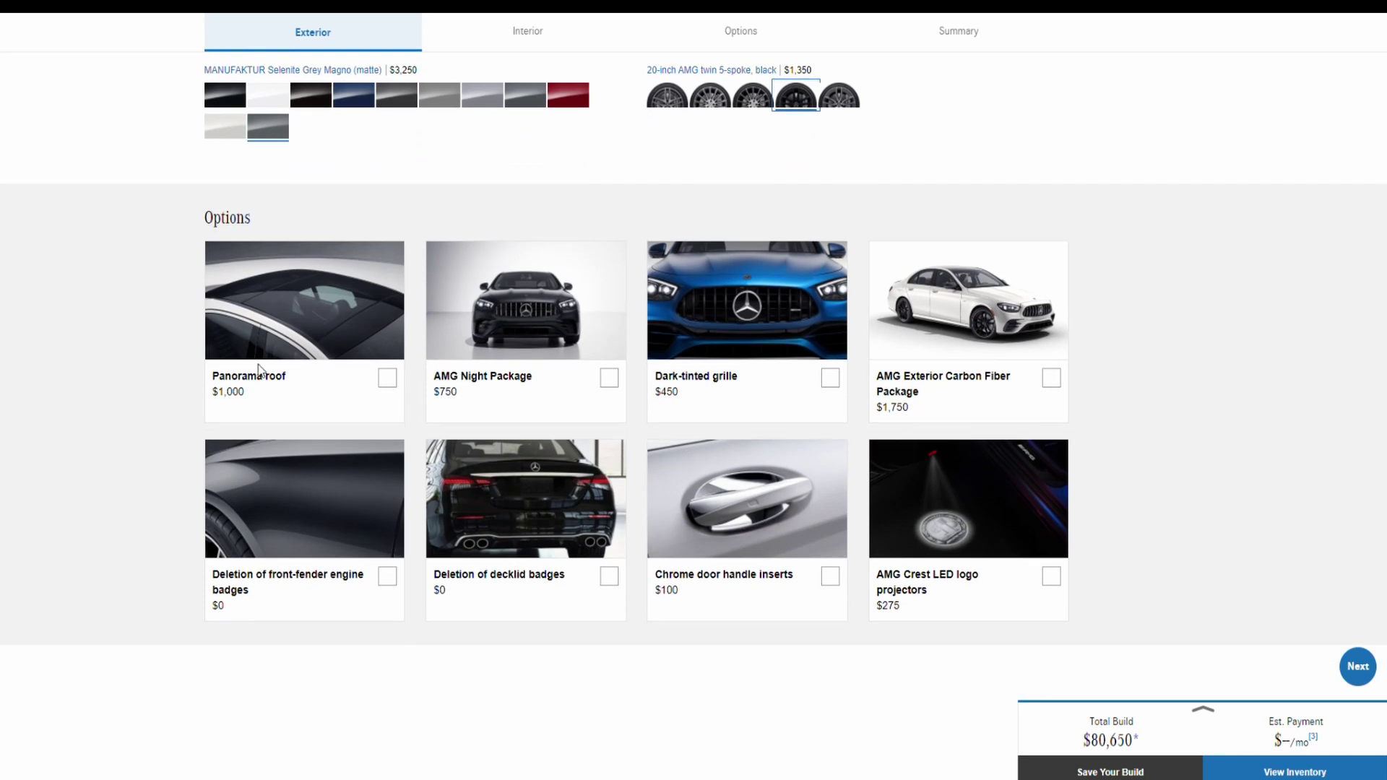
{"action": "left_click", "coordinate": [386, 379]}
{"action": "left_click", "coordinate": [609, 378]}
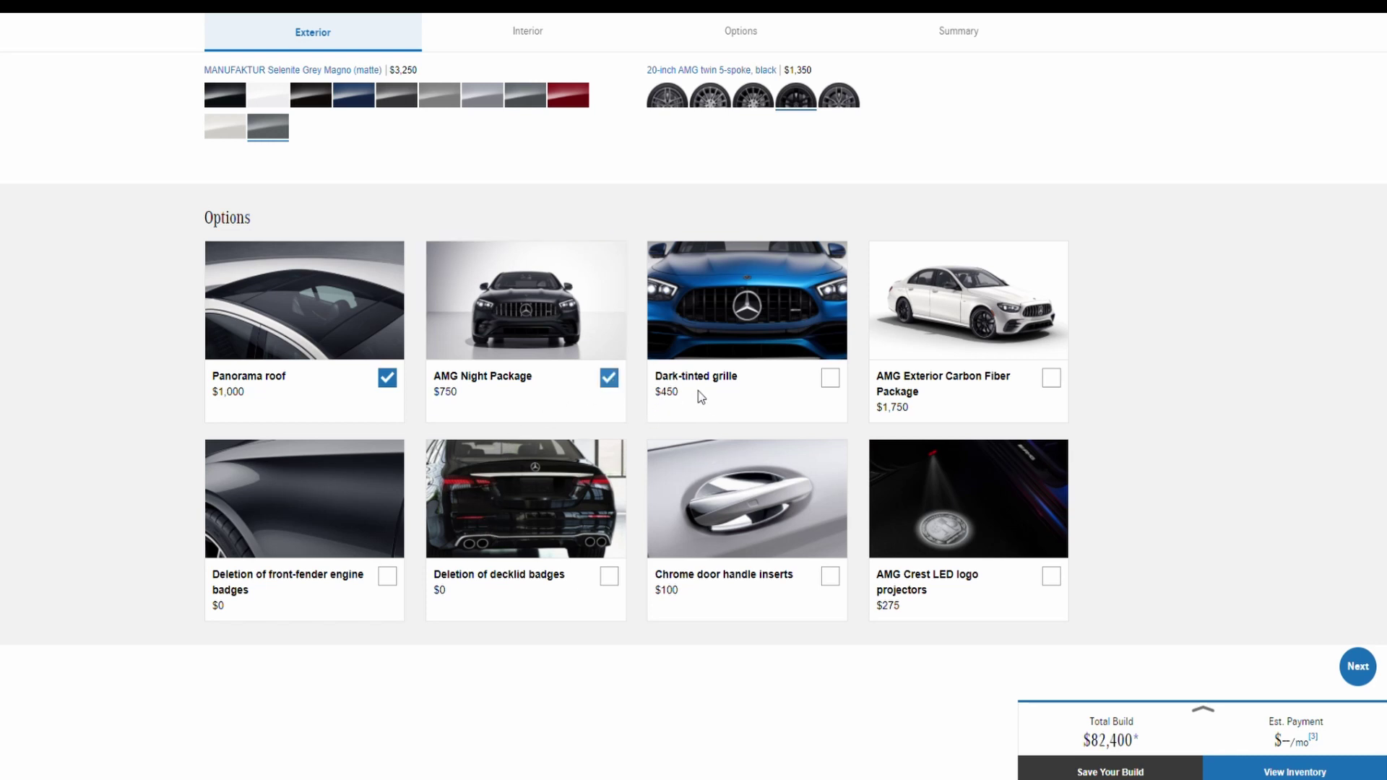
{"action": "left_click", "coordinate": [831, 379]}
{"action": "left_click", "coordinate": [1051, 381]}
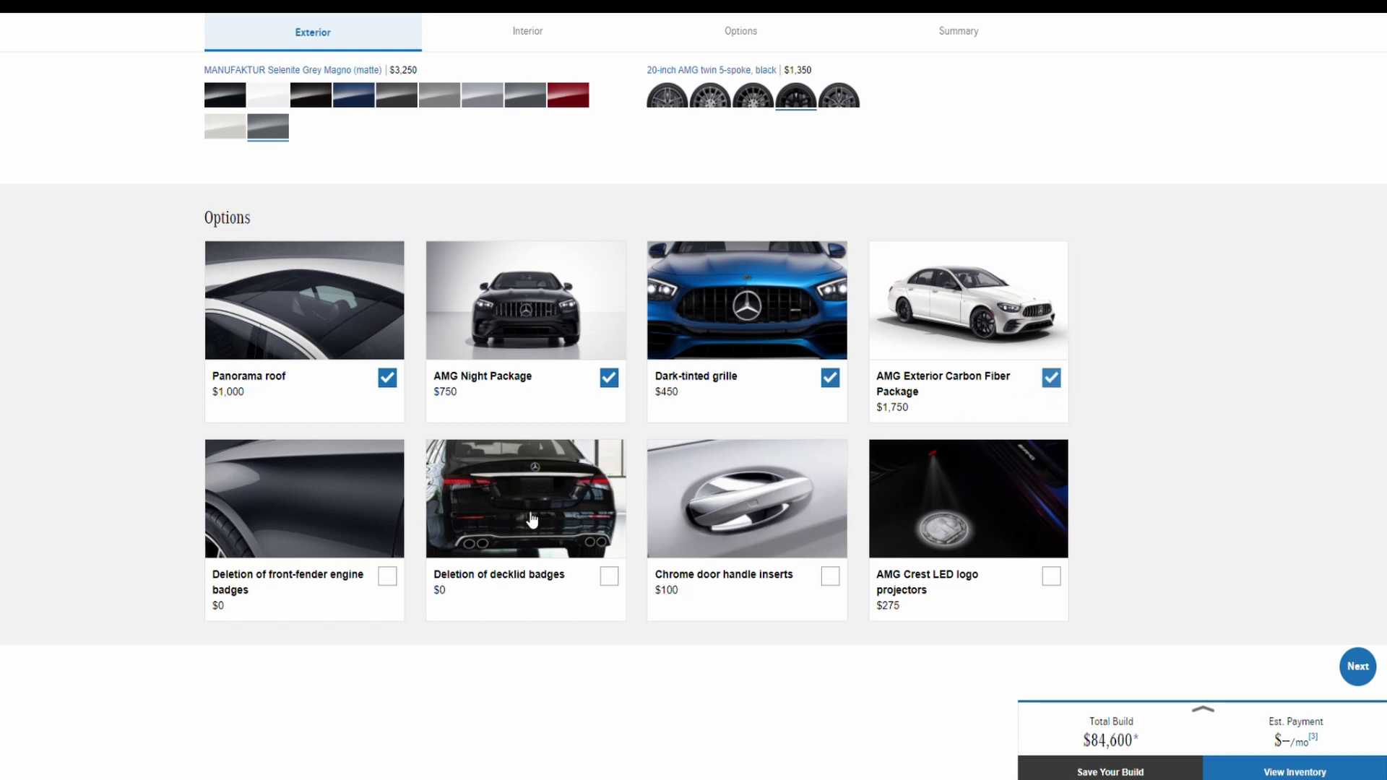
{"action": "scroll", "coordinate": [231, 625], "scroll_direction": "down", "scroll_amount": 1}
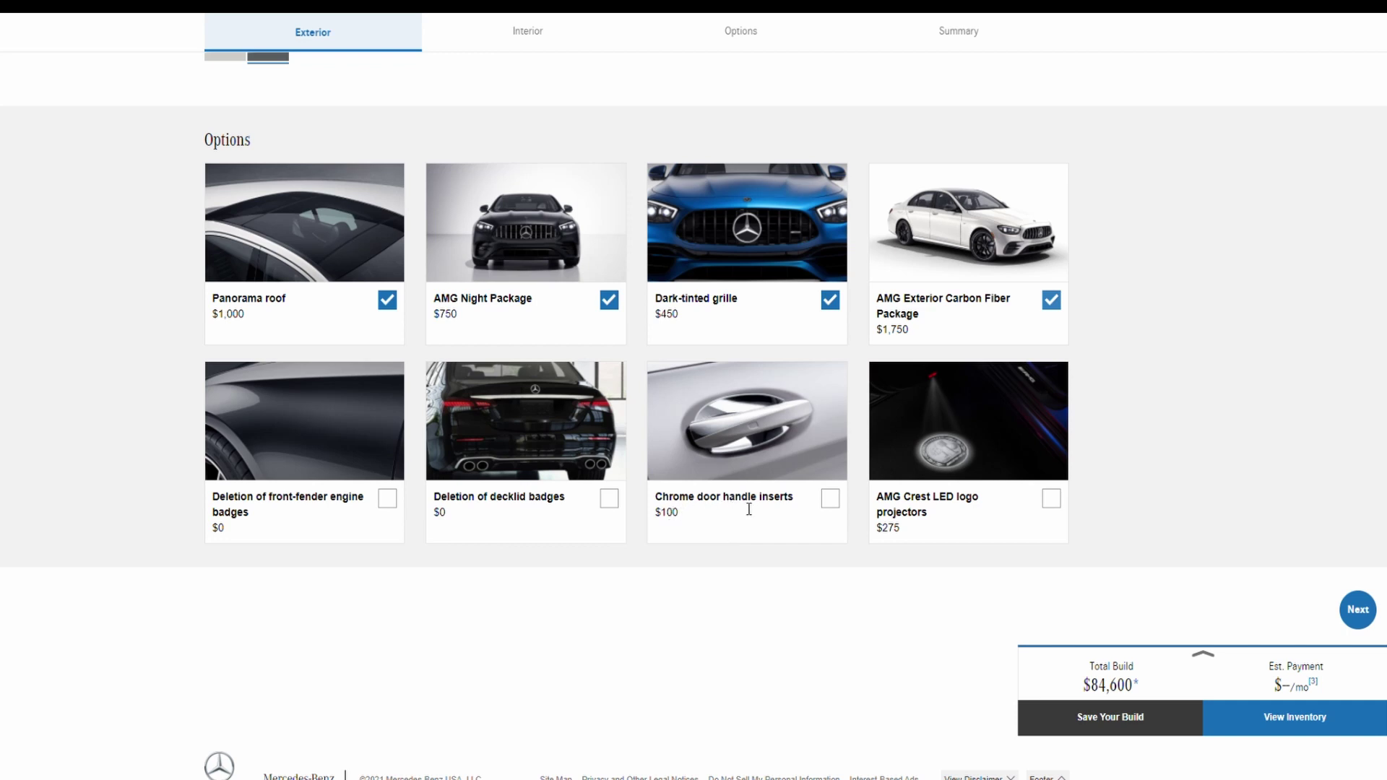
{"action": "left_click", "coordinate": [827, 504]}
{"action": "left_click", "coordinate": [1051, 500]}
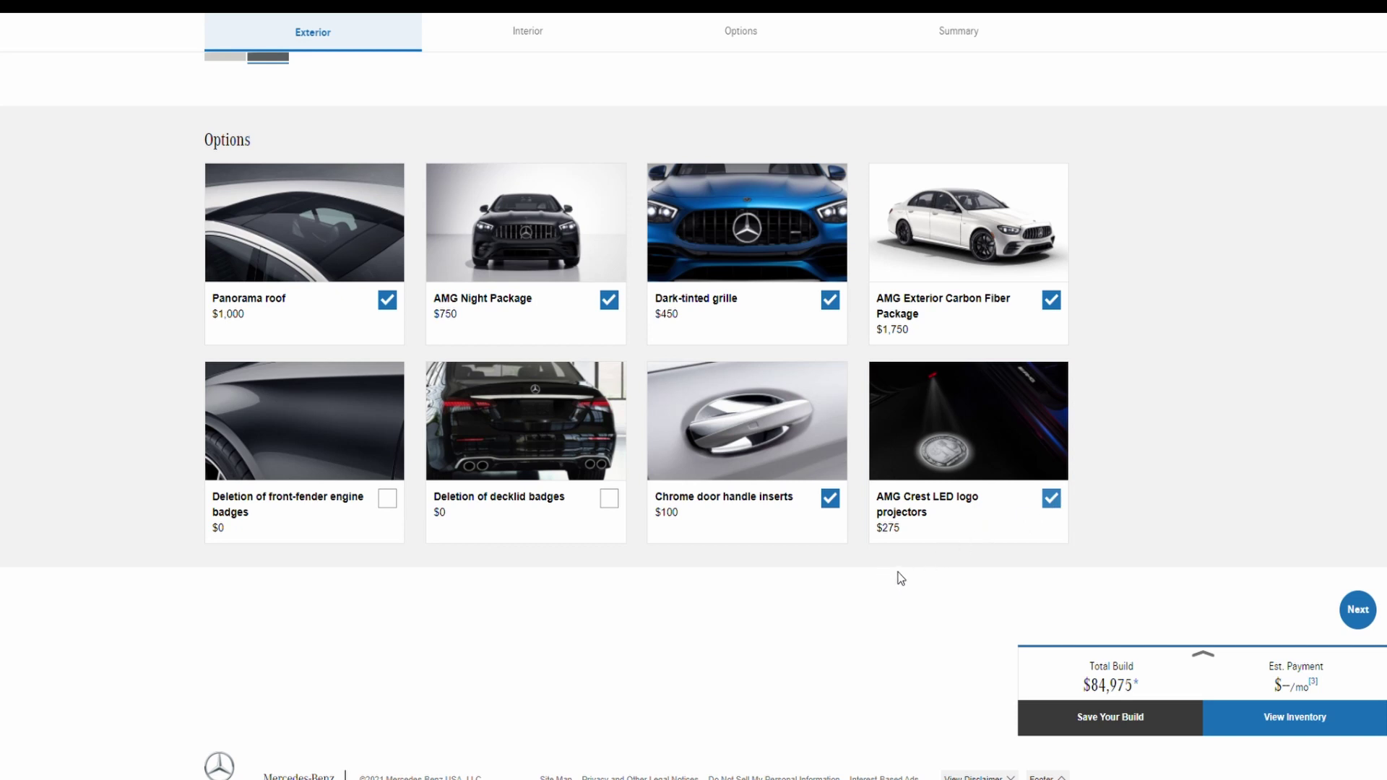
{"action": "scroll", "coordinate": [895, 569], "scroll_direction": "up", "scroll_amount": 6}
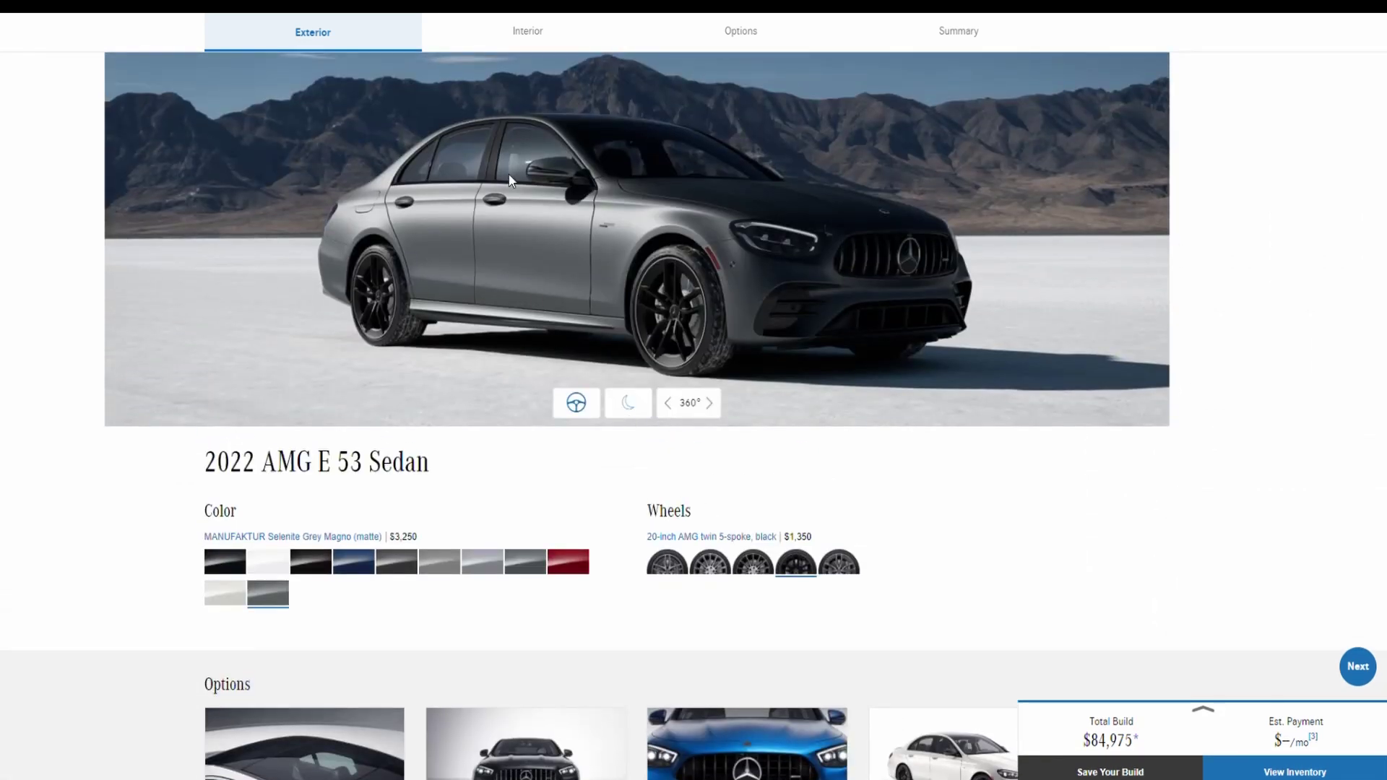
On the Interior, compare upholstery swatches and choose Titanium Grey/Black Nappa with red stitching.
{"action": "left_click", "coordinate": [509, 33]}
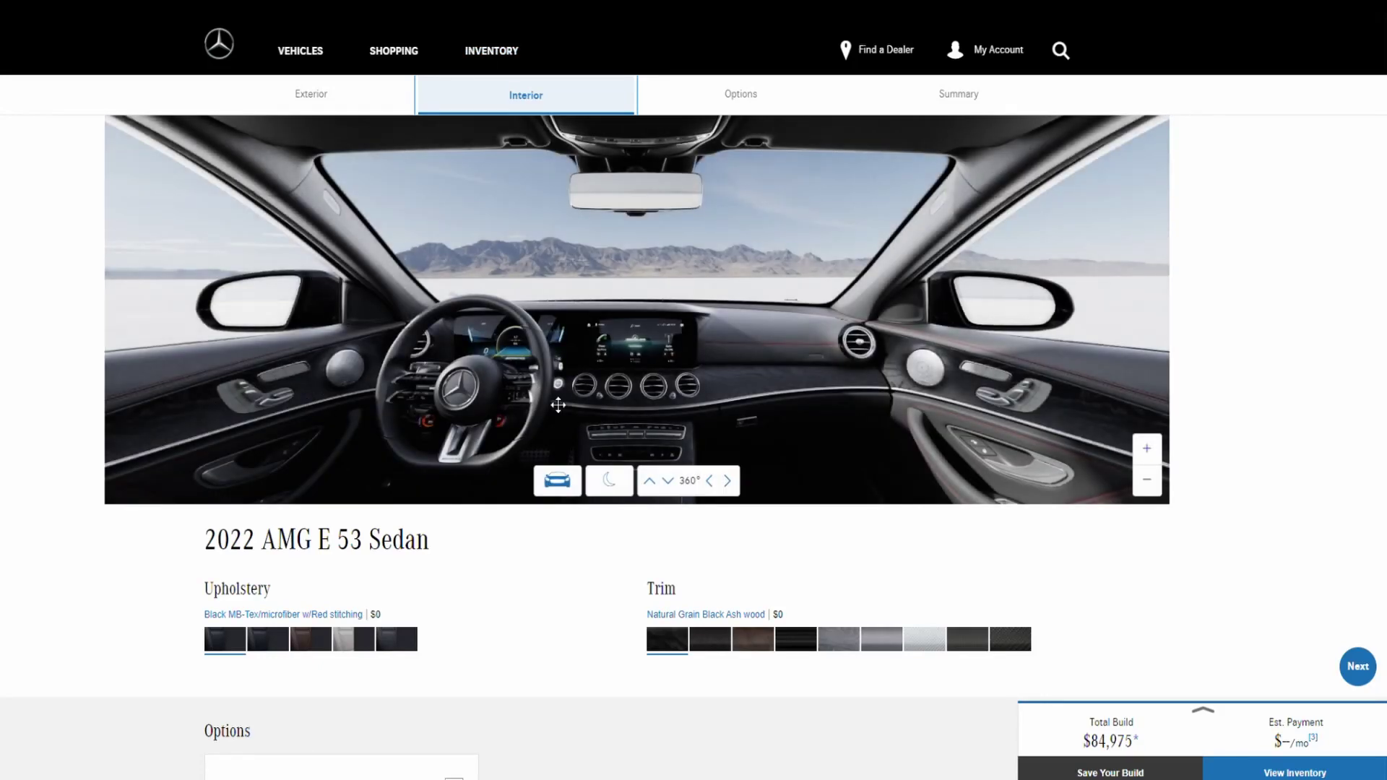
{"action": "left_click_drag", "start_coordinate": [645, 416], "coordinate": [358, 370]}
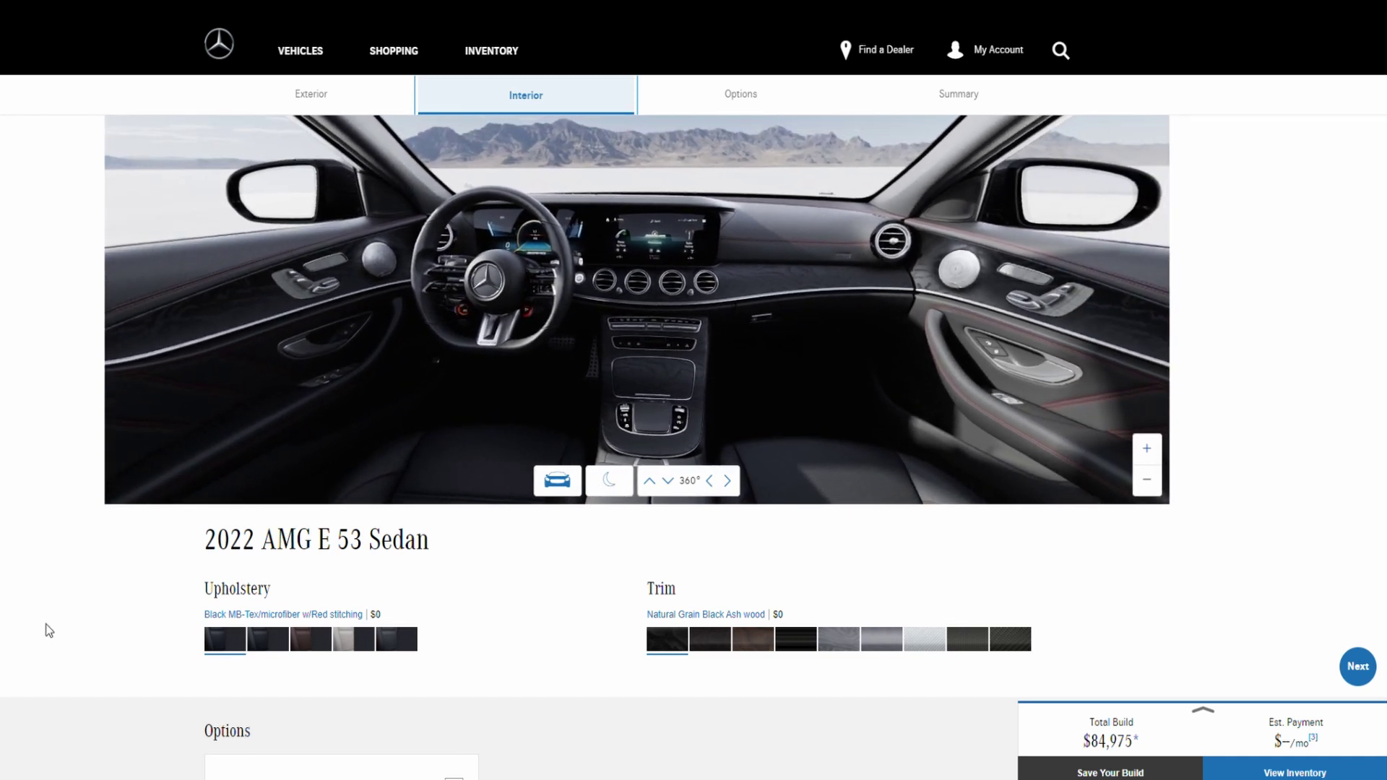
{"action": "scroll", "coordinate": [151, 619], "scroll_direction": "down", "scroll_amount": 3}
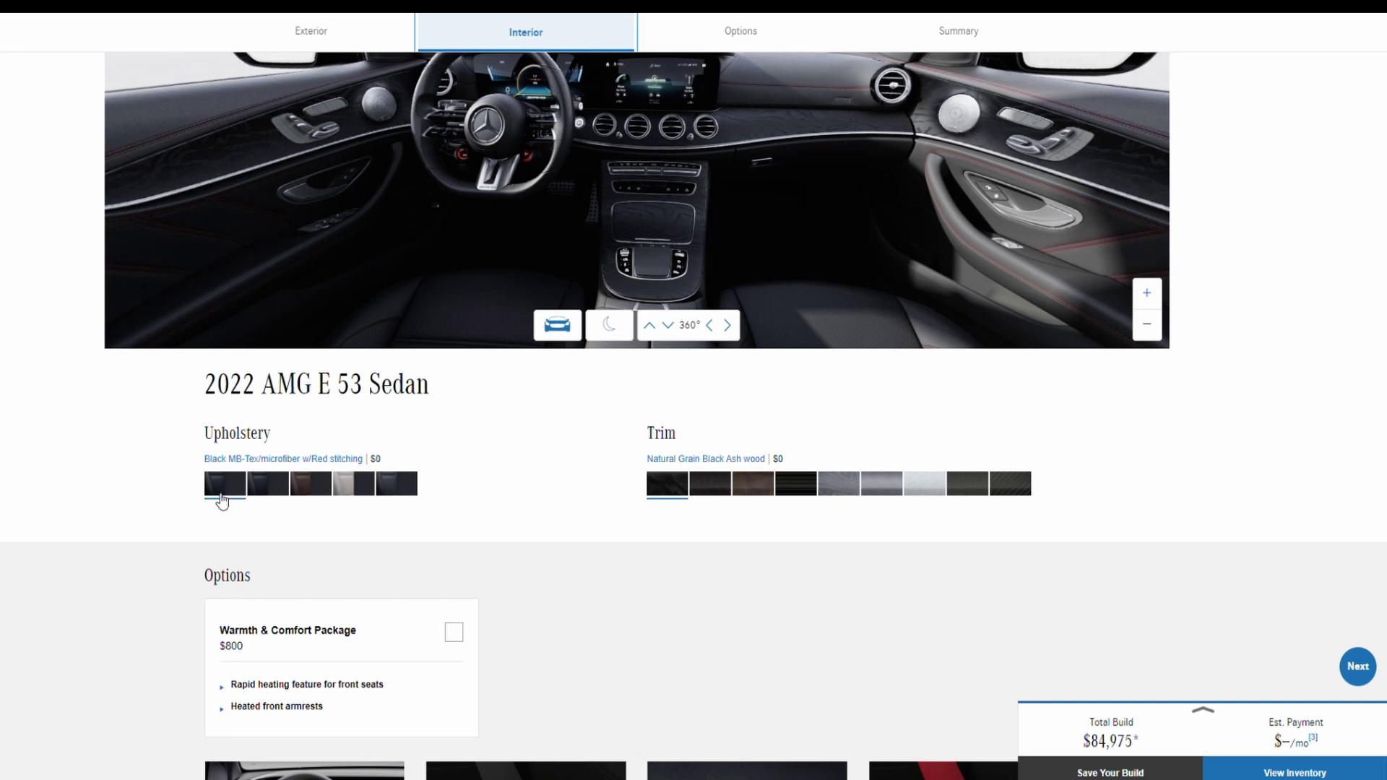
{"action": "left_click", "coordinate": [274, 490]}
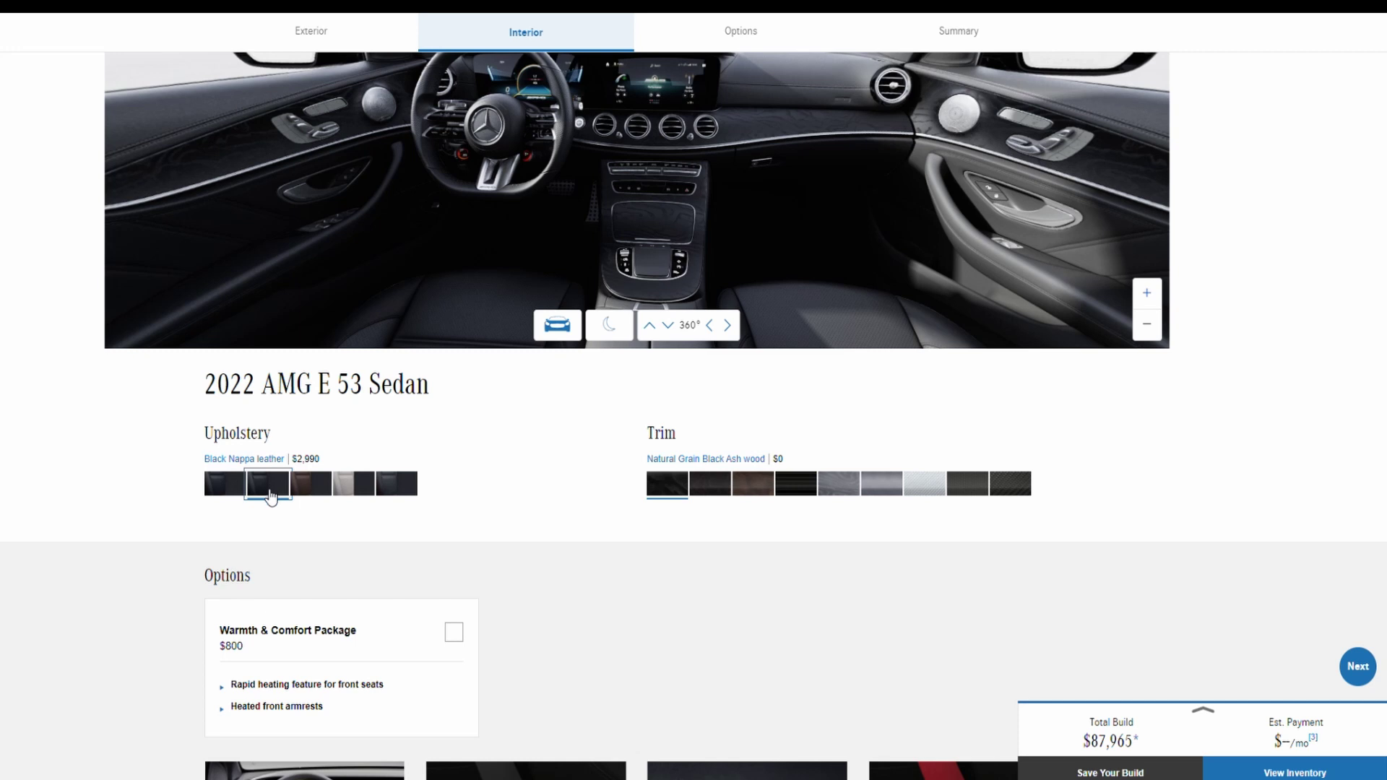
{"action": "scroll", "coordinate": [271, 500], "scroll_direction": "up", "scroll_amount": 1}
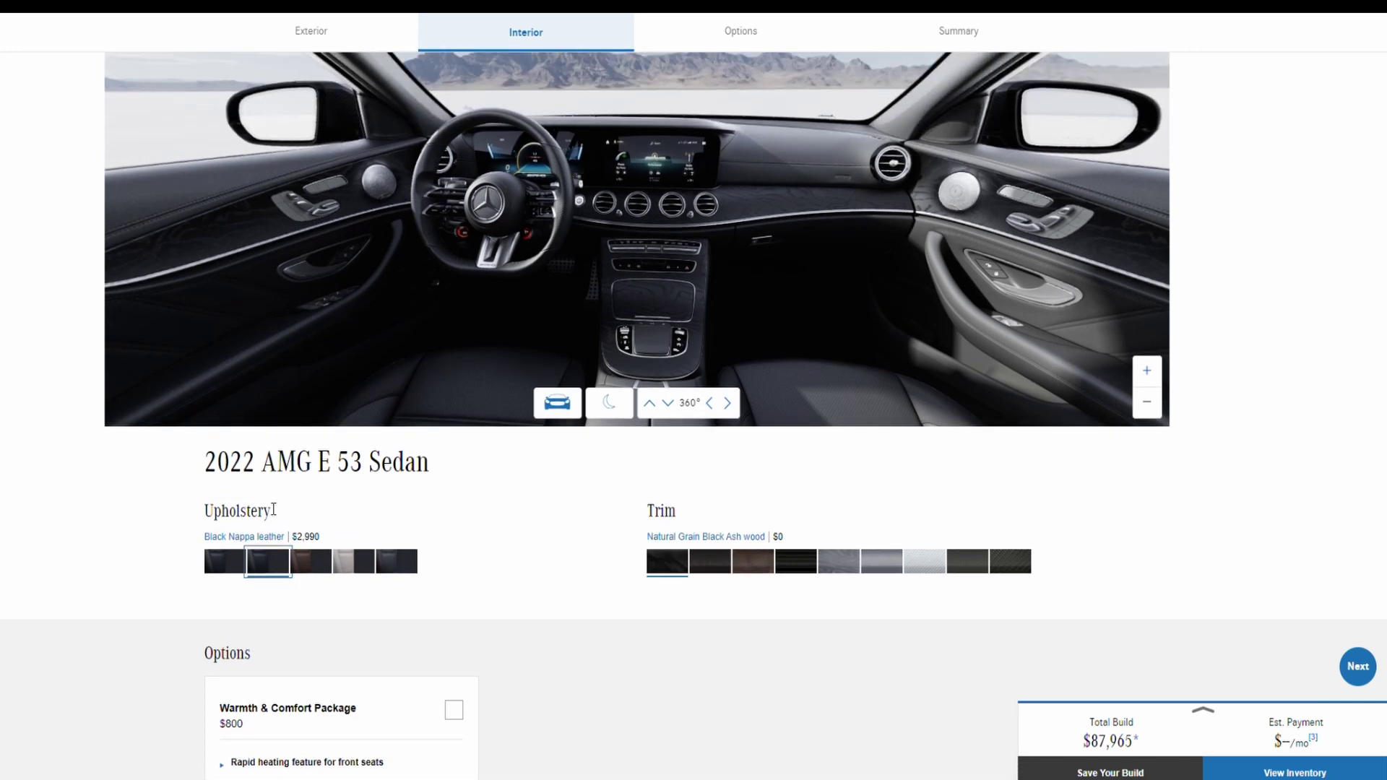
{"action": "left_click", "coordinate": [309, 563]}
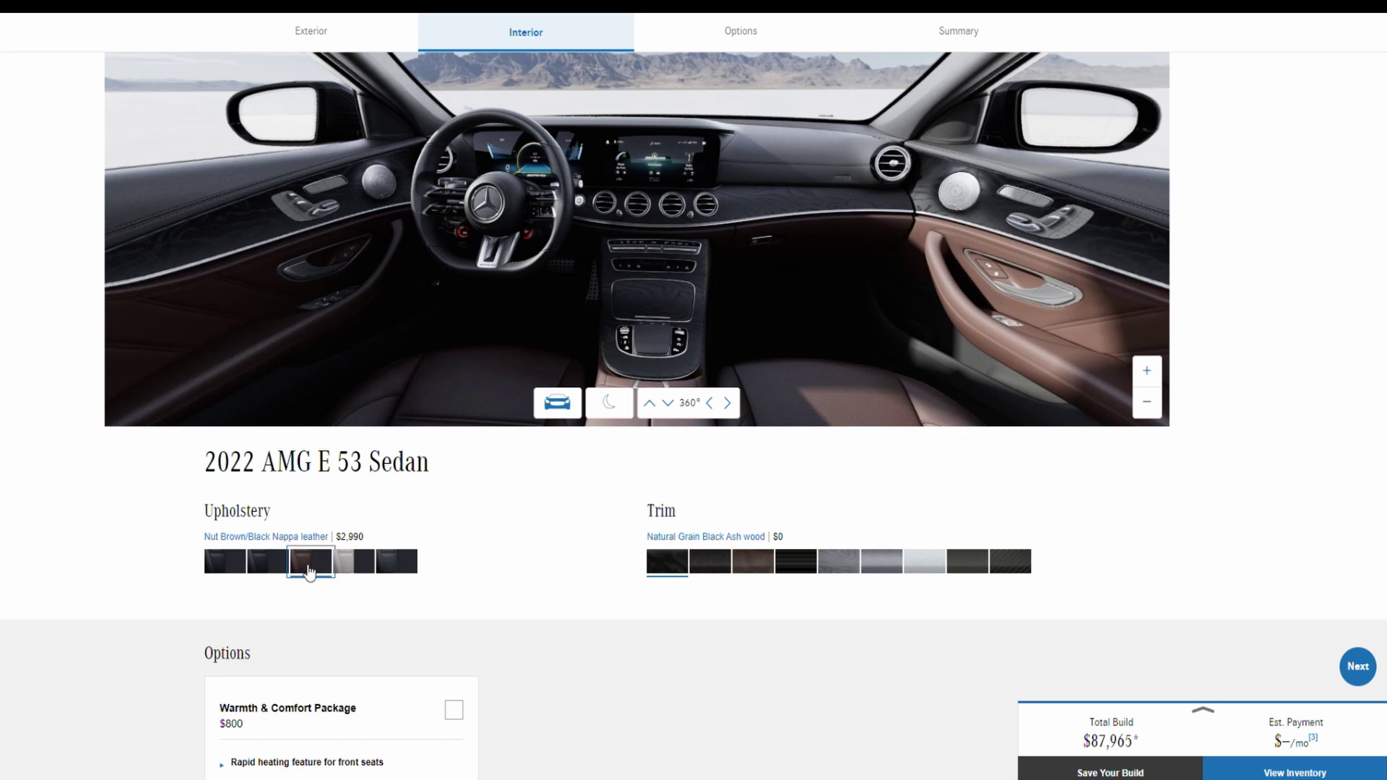
{"action": "left_click", "coordinate": [352, 568]}
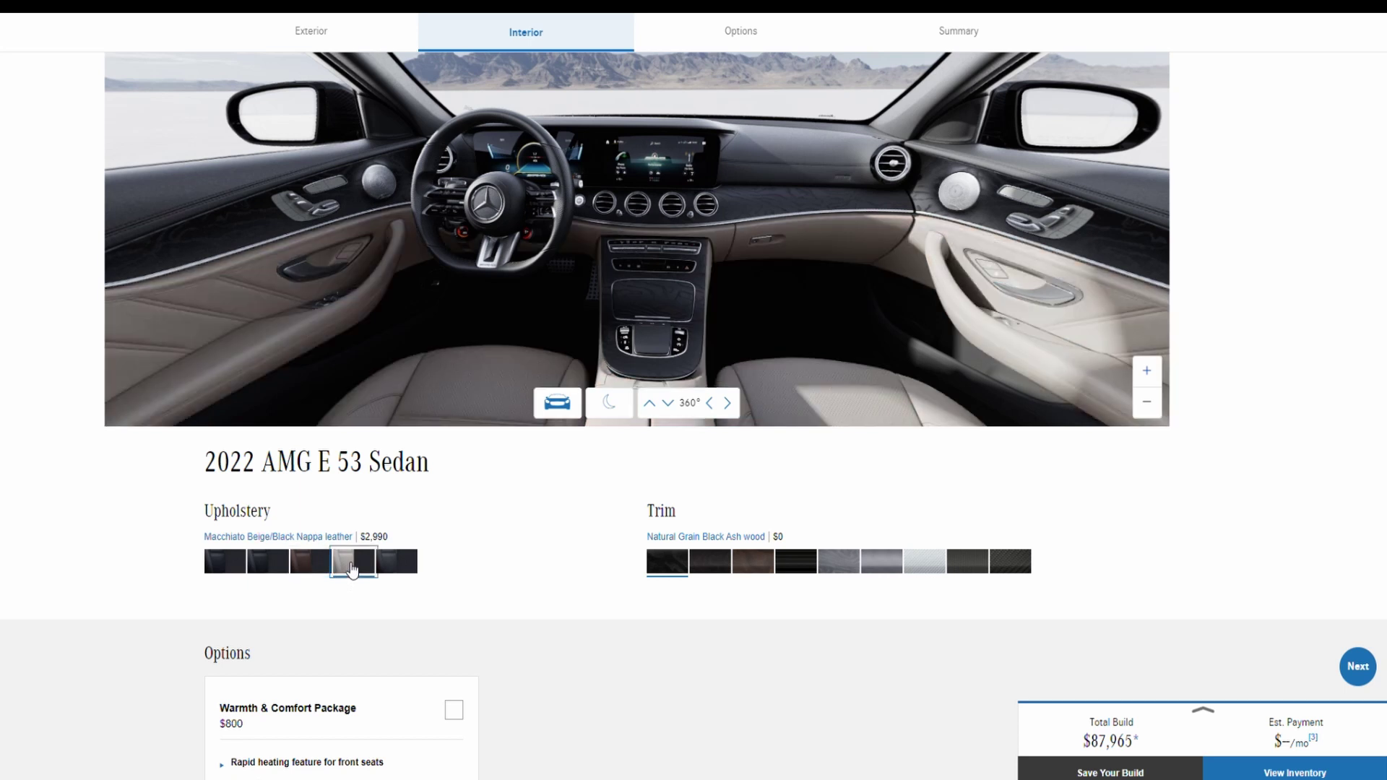
{"action": "left_click", "coordinate": [409, 571]}
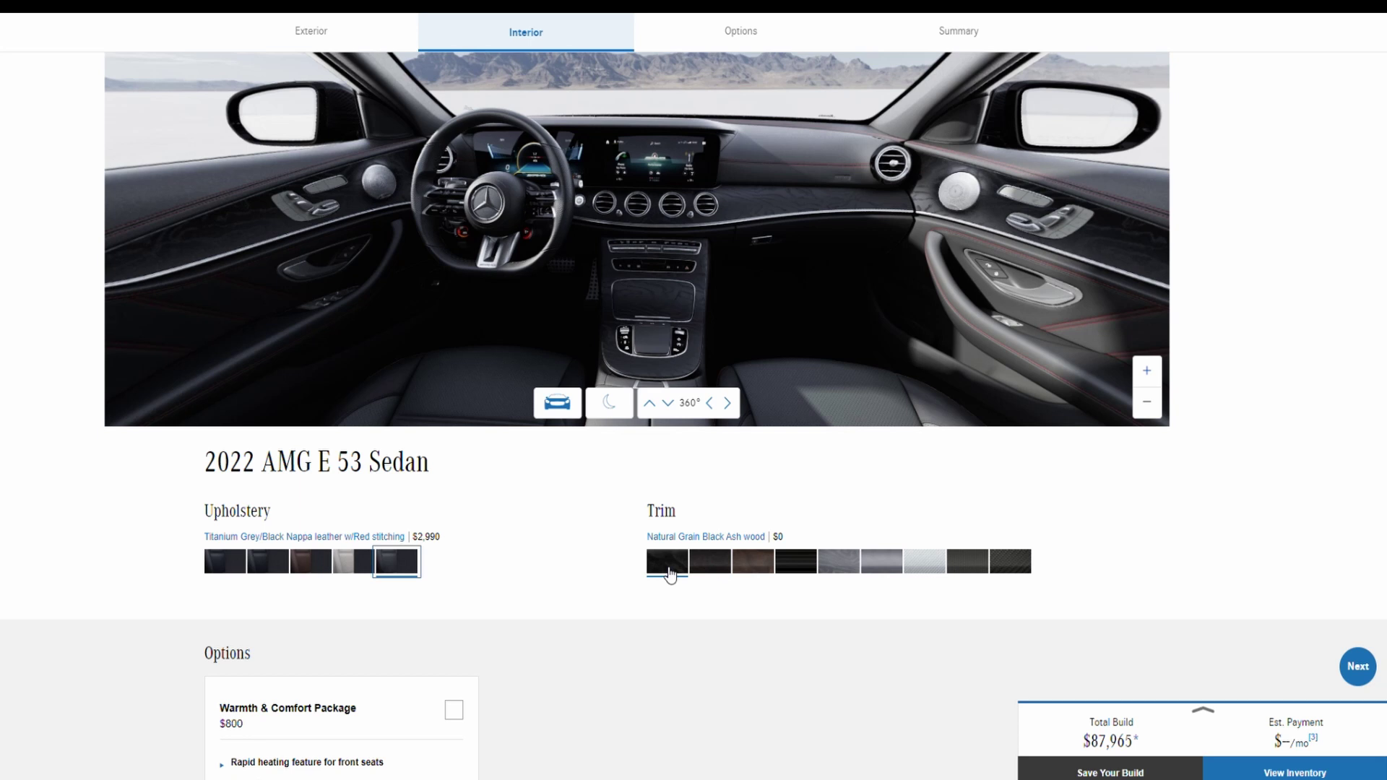
Compare the trim options and choose AMG Carbon Fiber trim, bringing the total to $90,815.
{"action": "left_click", "coordinate": [719, 574]}
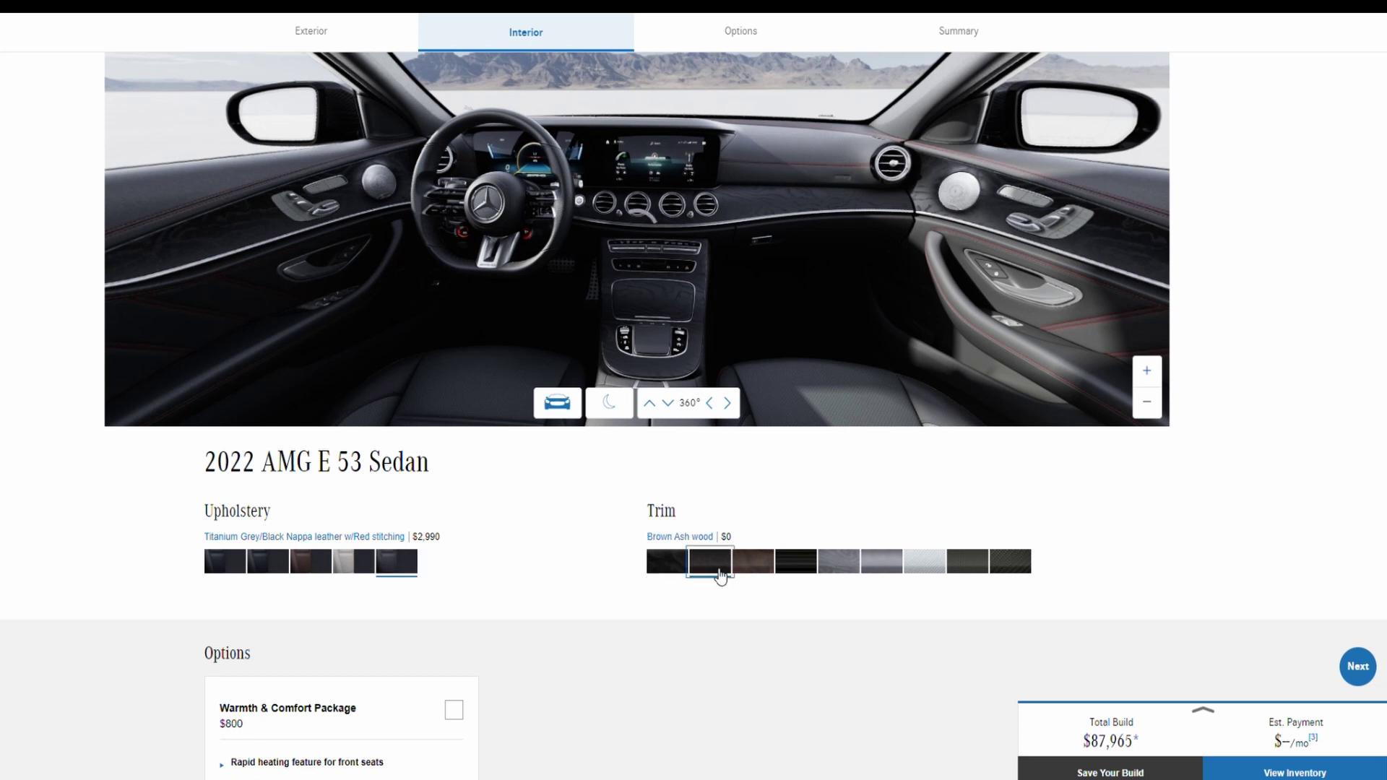
{"action": "left_click", "coordinate": [765, 576]}
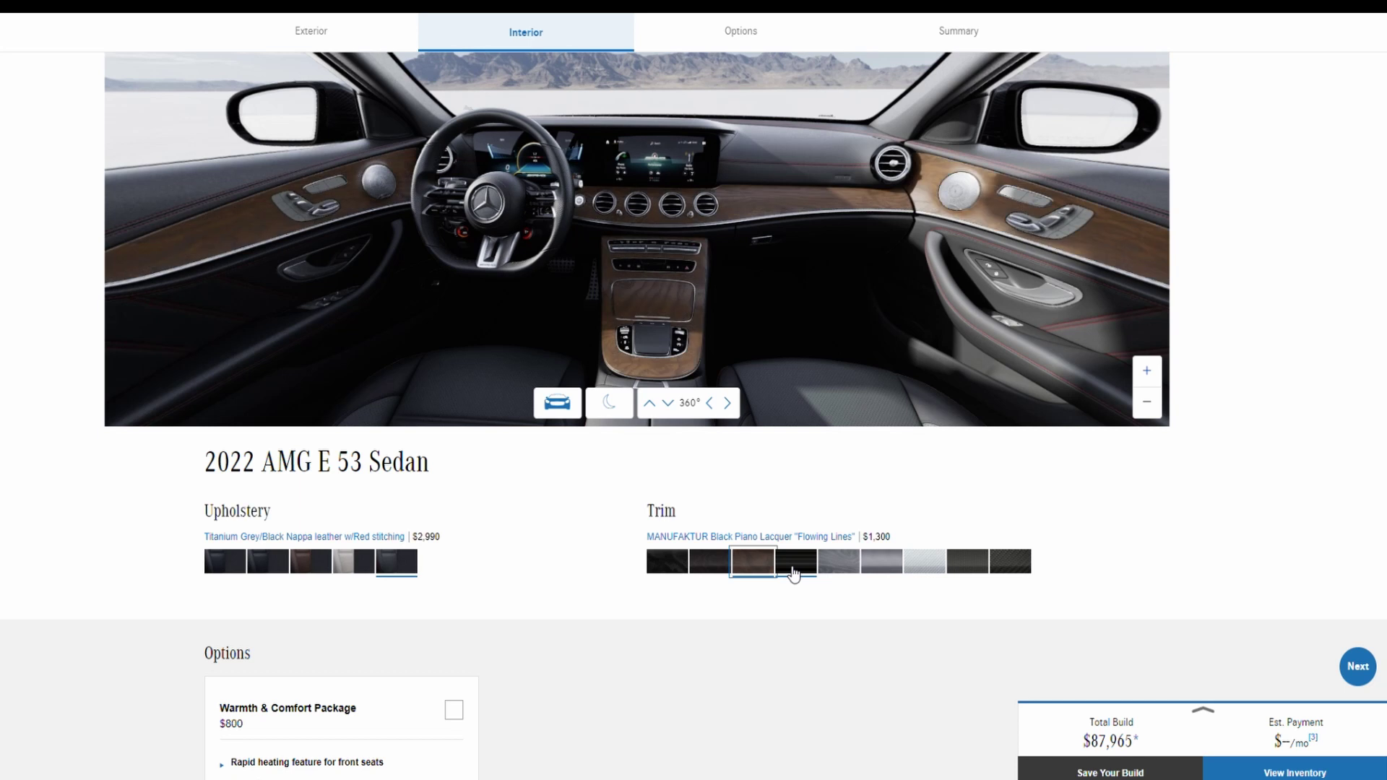
{"action": "left_click", "coordinate": [794, 574]}
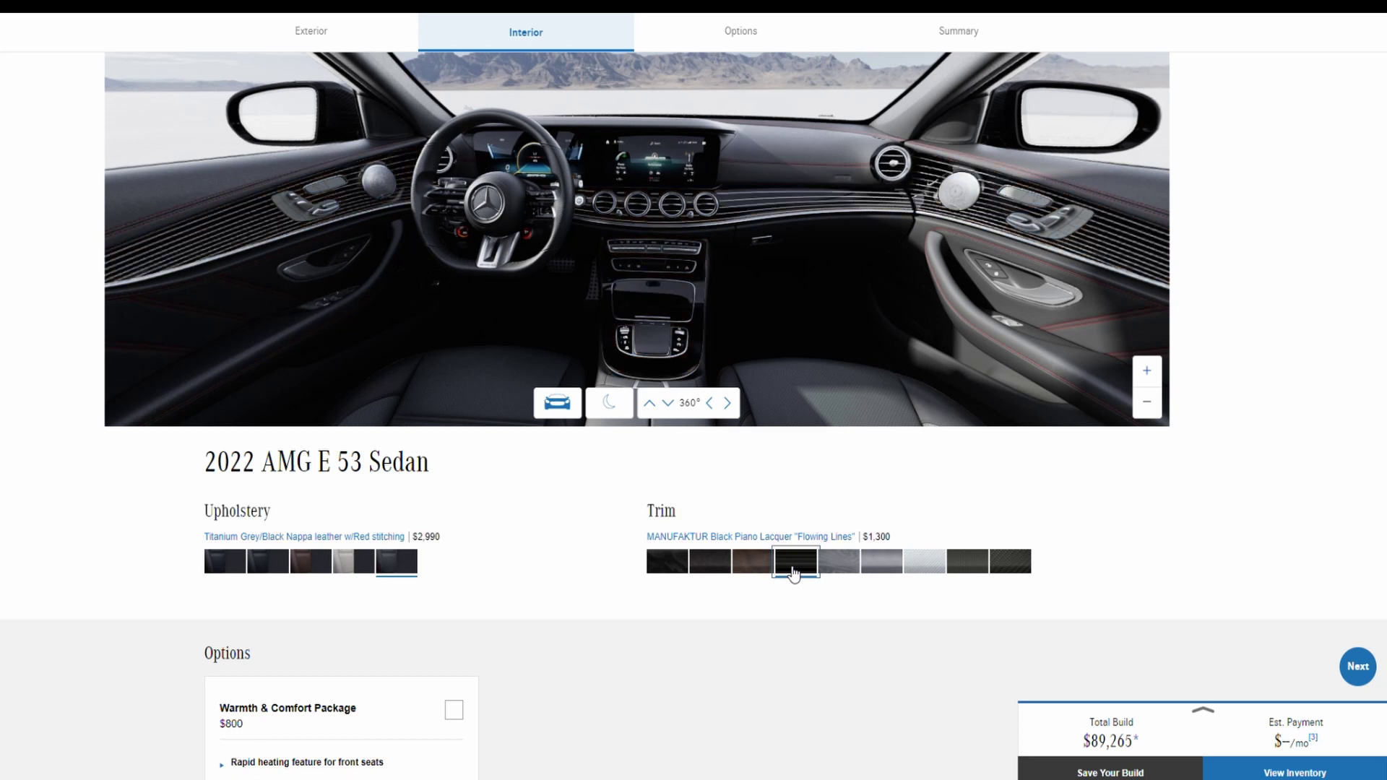
{"action": "left_click", "coordinate": [849, 574]}
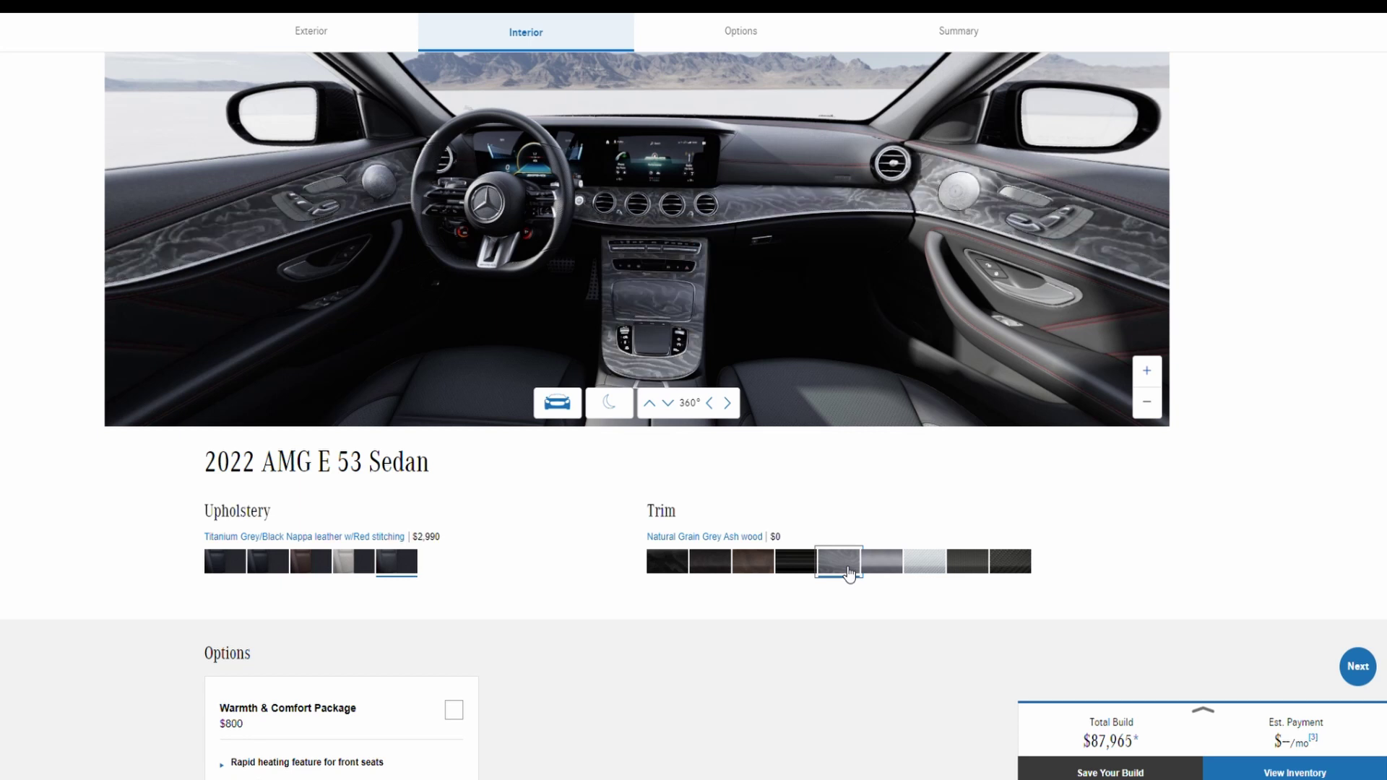
{"action": "left_click", "coordinate": [894, 569]}
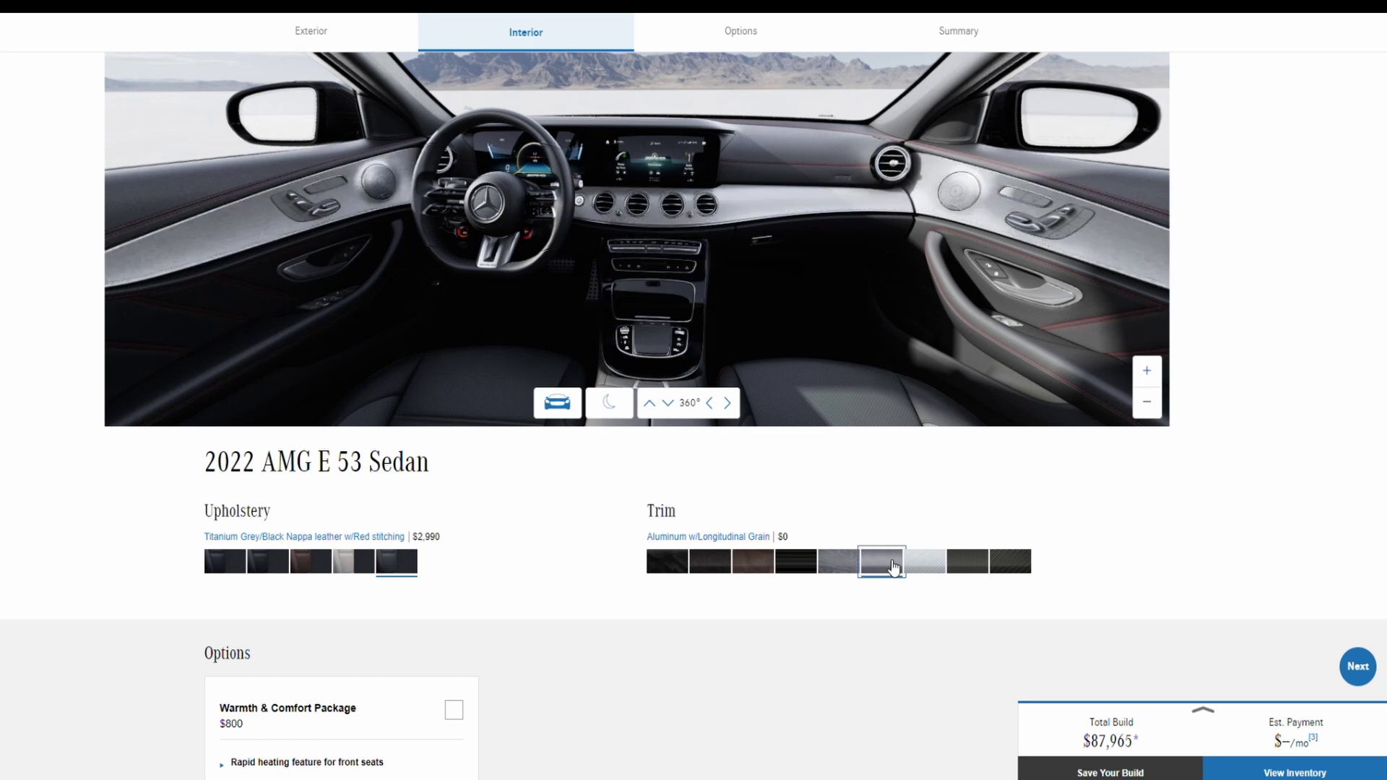
{"action": "left_click", "coordinate": [931, 569]}
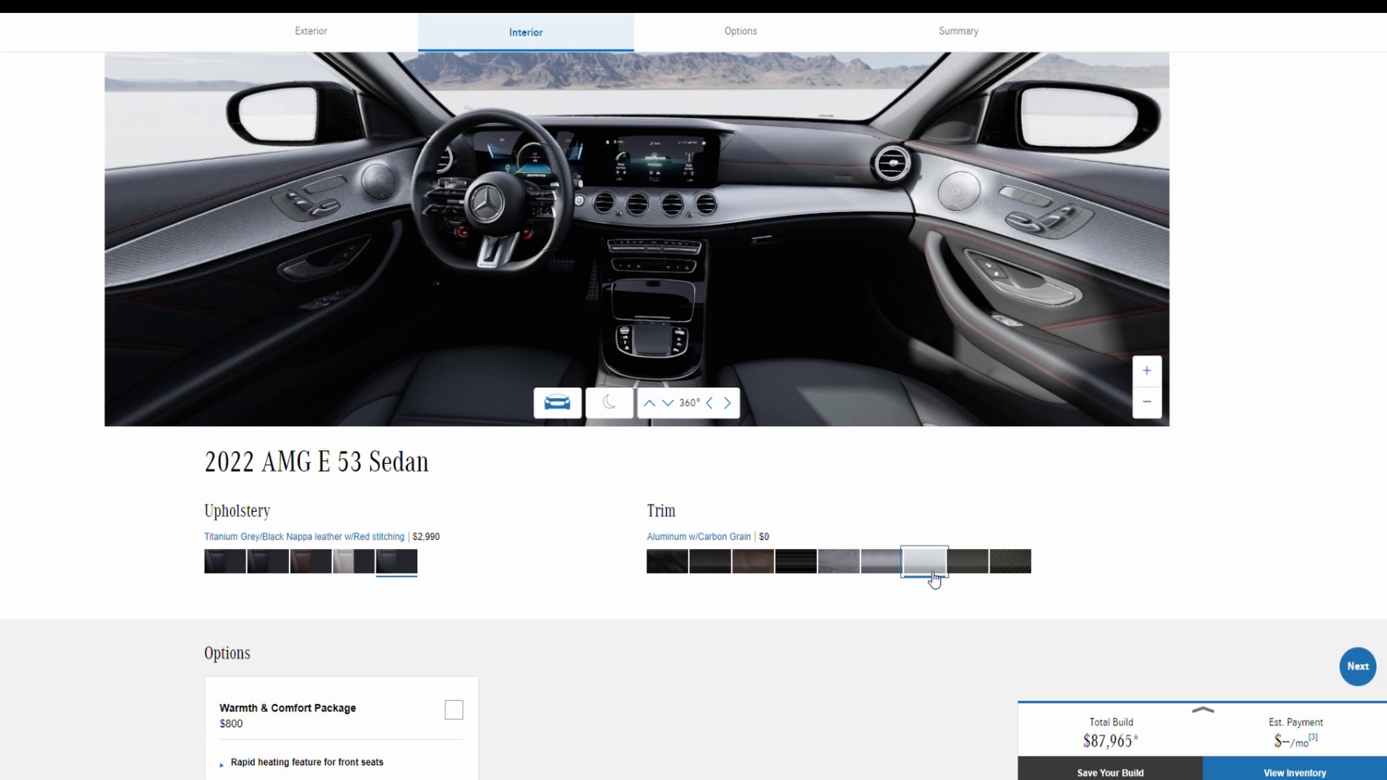
{"action": "left_click", "coordinate": [965, 570]}
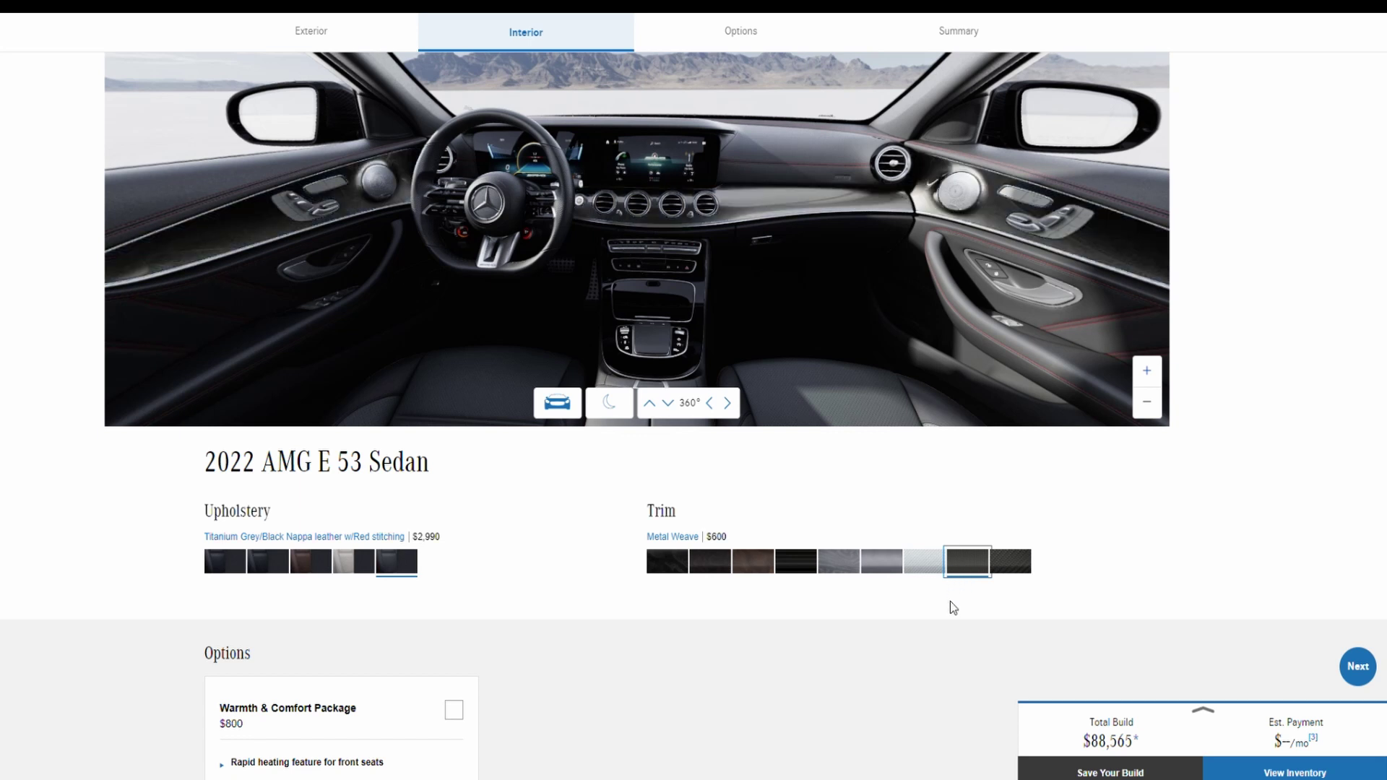
{"action": "left_click", "coordinate": [1013, 569]}
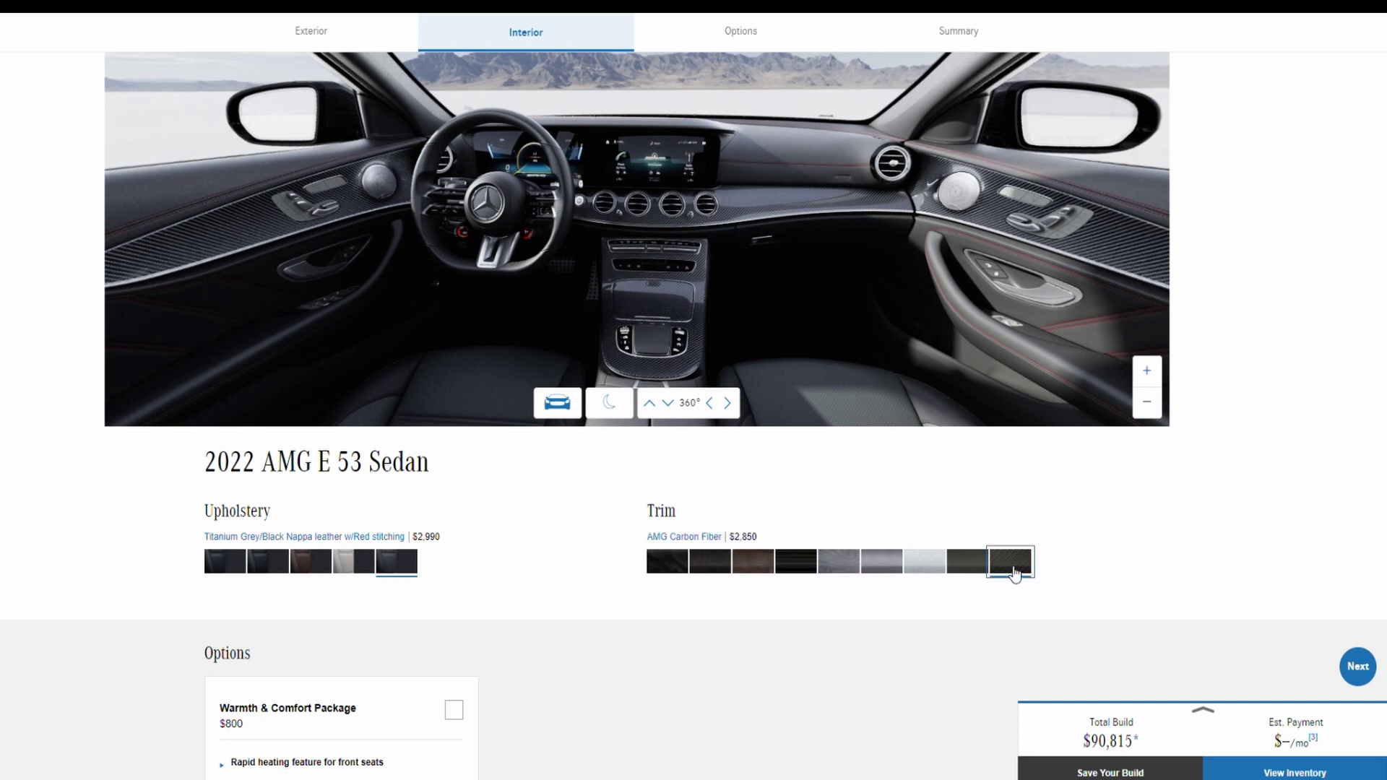
Add Warmth & Comfort, AMG Performance steering wheel, microfiber headliner with Sun Protection, and red belts.
{"action": "scroll", "coordinate": [830, 640], "scroll_direction": "down", "scroll_amount": 5}
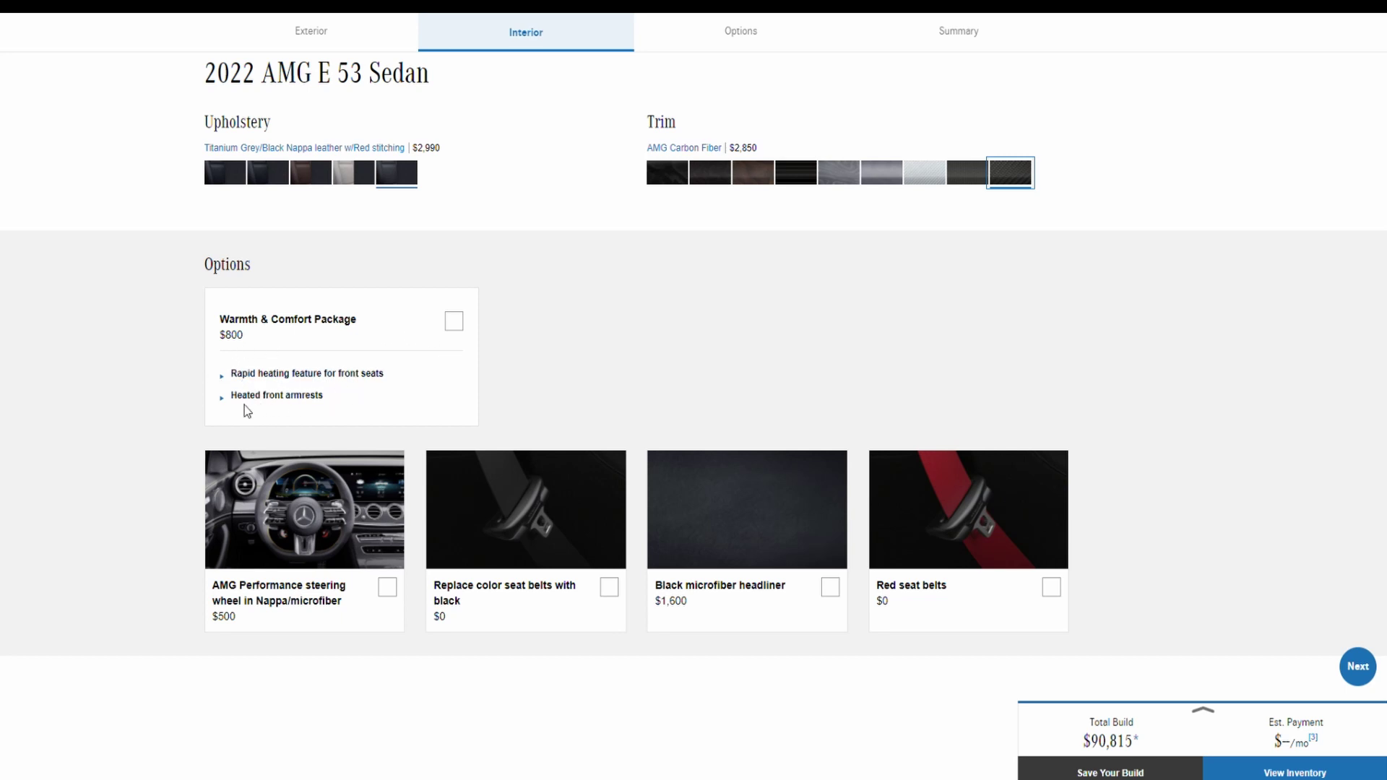
{"action": "left_click", "coordinate": [462, 321]}
{"action": "scroll", "coordinate": [543, 335], "scroll_direction": "down", "scroll_amount": 1}
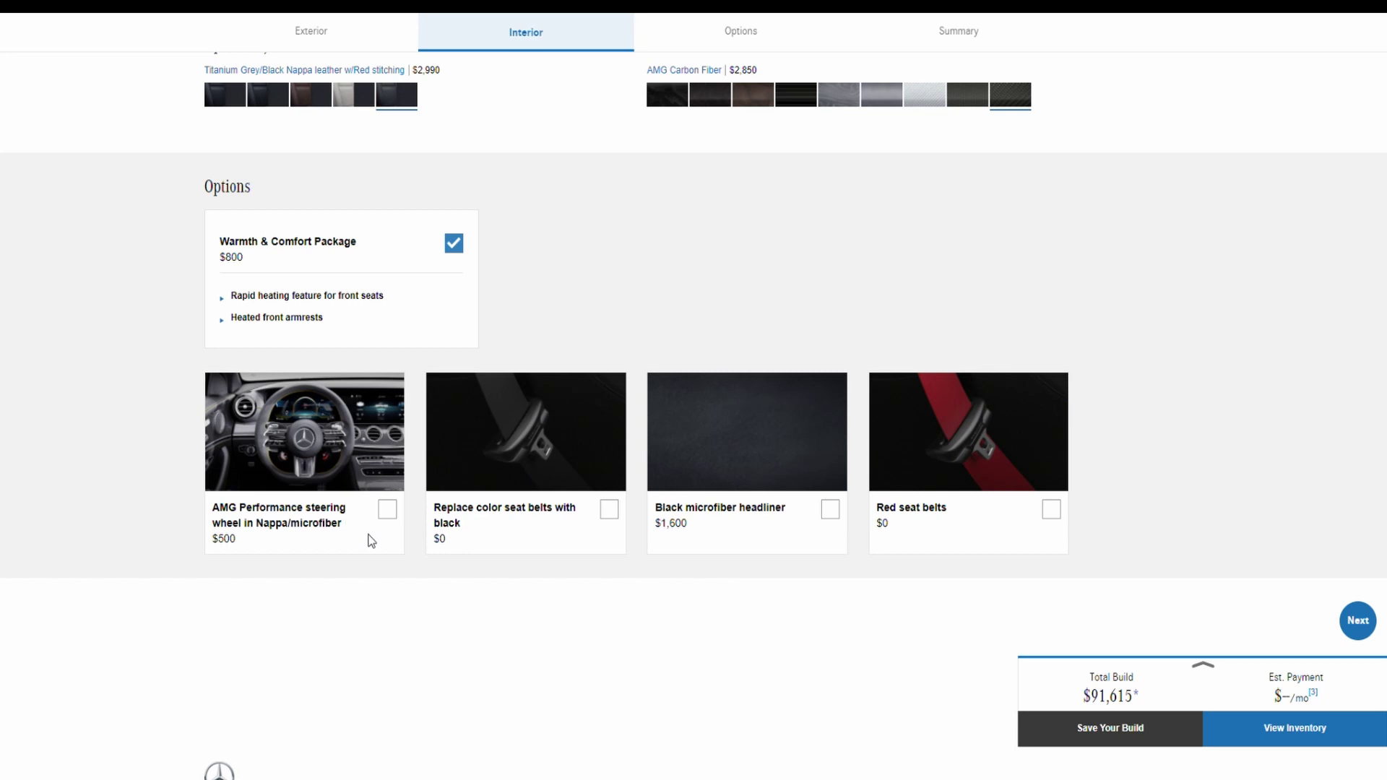
{"action": "left_click", "coordinate": [400, 513]}
{"action": "left_click", "coordinate": [830, 509]}
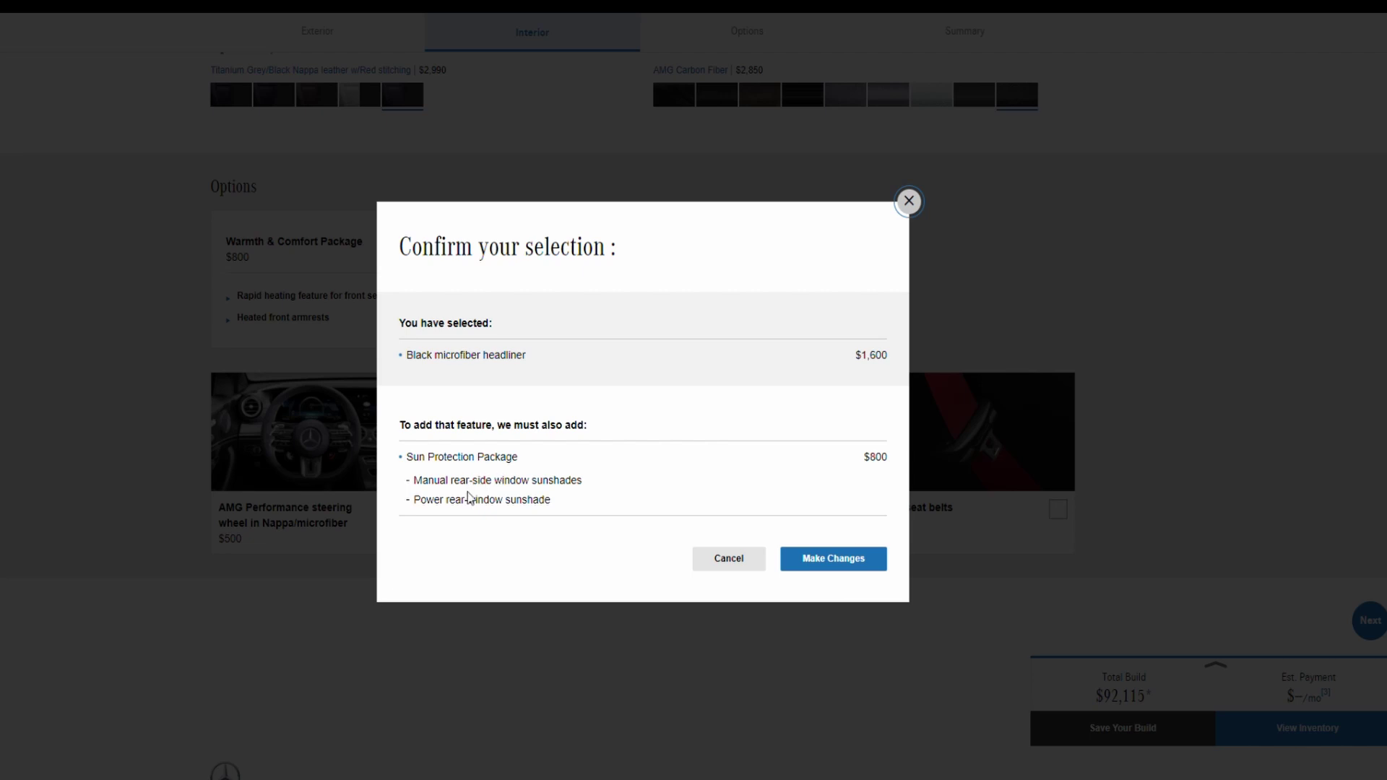
{"action": "left_click", "coordinate": [851, 564]}
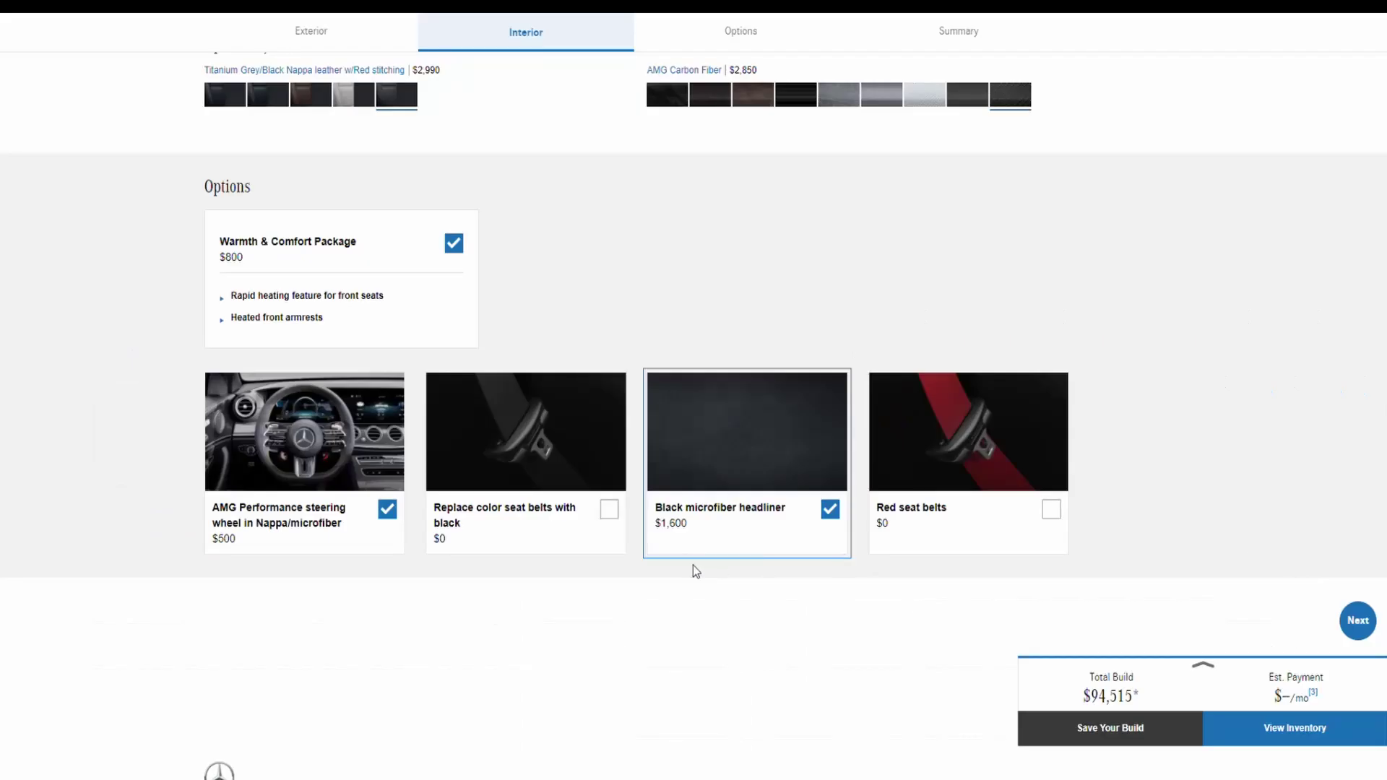
{"action": "scroll", "coordinate": [874, 600], "scroll_direction": "down", "scroll_amount": 1}
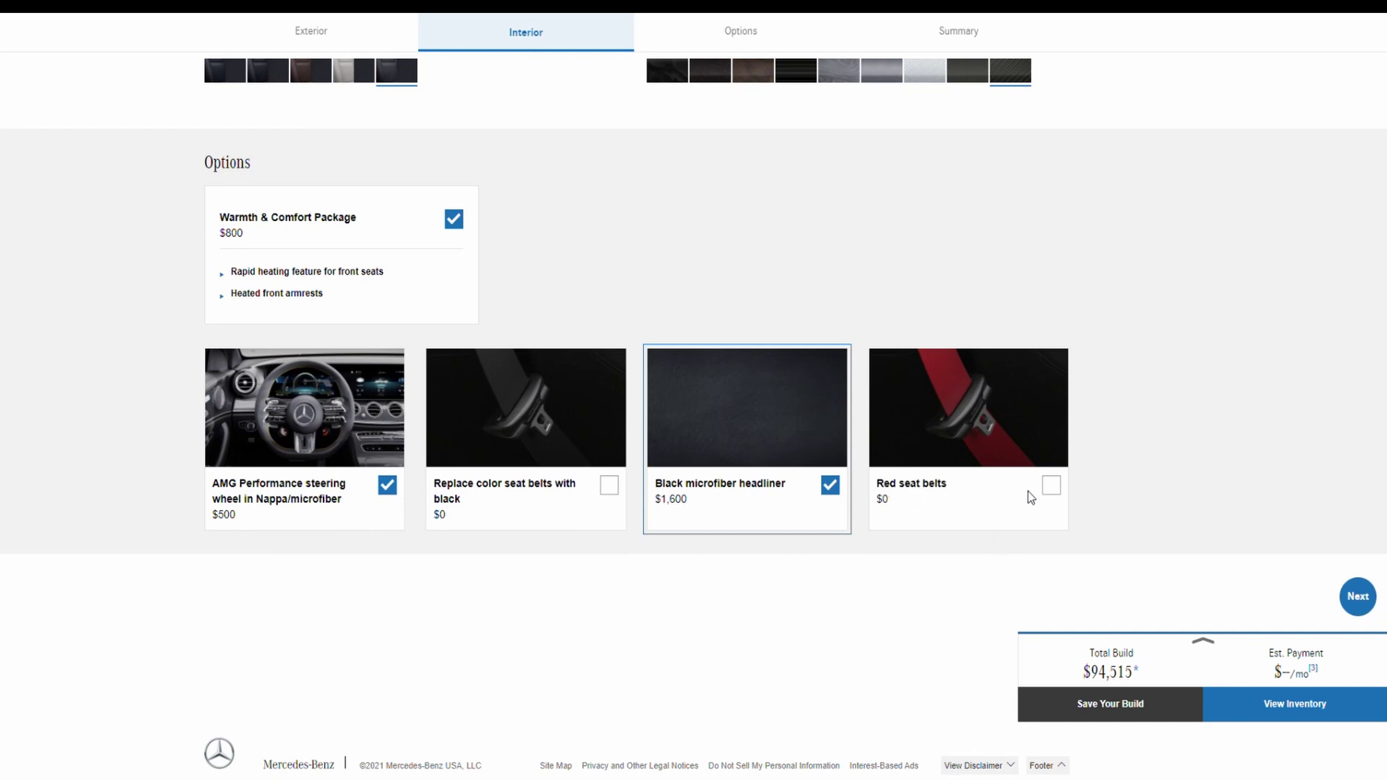
{"action": "left_click", "coordinate": [1051, 485]}
{"action": "scroll", "coordinate": [928, 588], "scroll_direction": "up", "scroll_amount": 8}
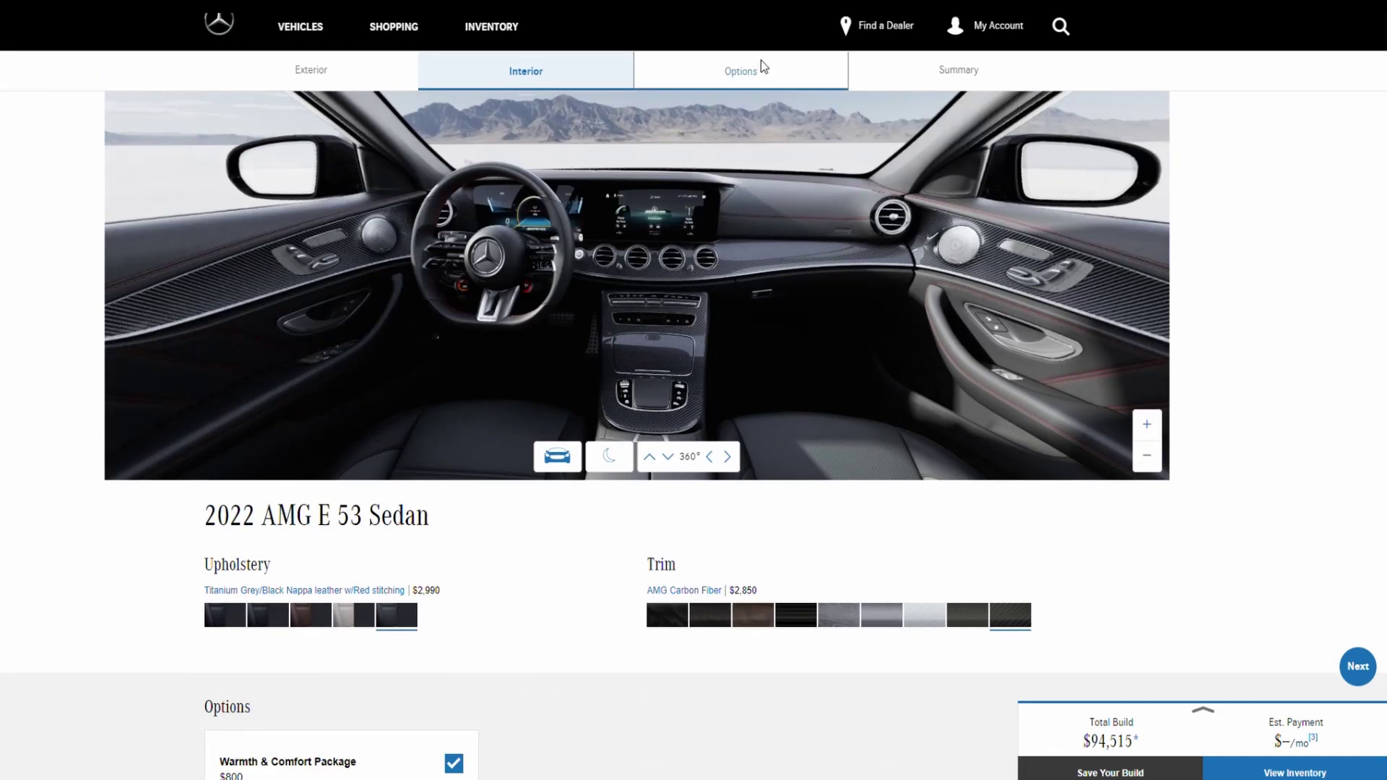
In Options, add Air Balance Package, ventilated and active multicontour front seats, and AMG Head-Up Display.
{"action": "left_click", "coordinate": [744, 71]}
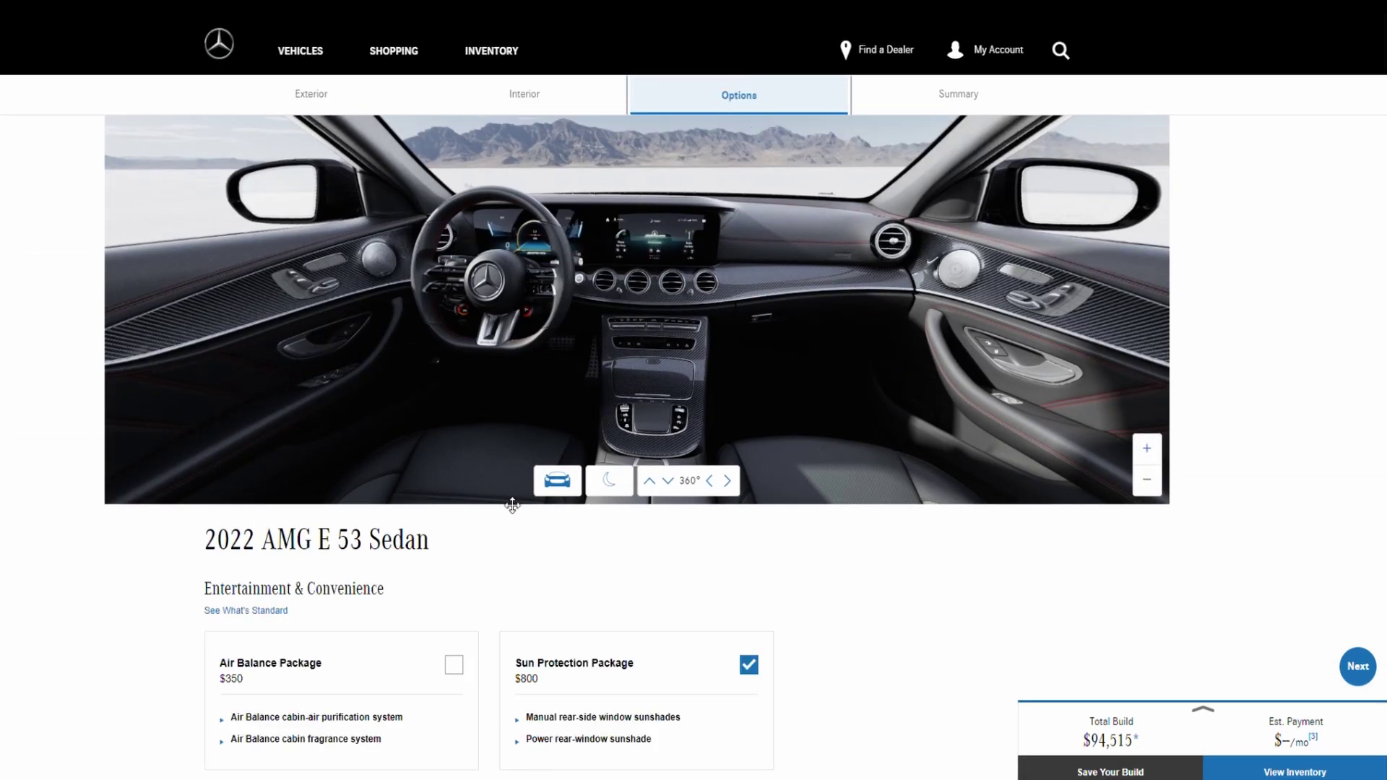
{"action": "scroll", "coordinate": [511, 505], "scroll_direction": "down", "scroll_amount": 4}
{"action": "scroll", "coordinate": [531, 500], "scroll_direction": "down", "scroll_amount": 1}
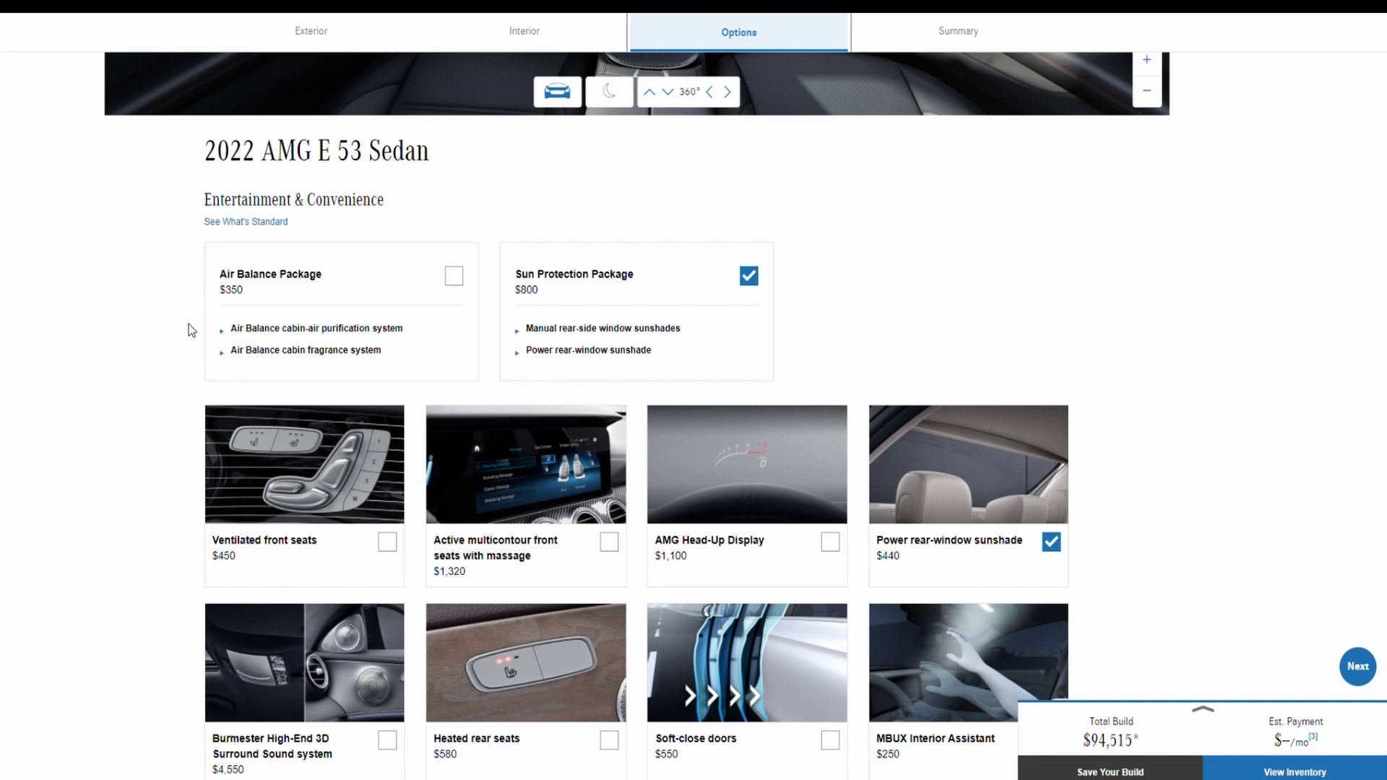
{"action": "left_click", "coordinate": [453, 280]}
{"action": "scroll", "coordinate": [112, 436], "scroll_direction": "down", "scroll_amount": 2}
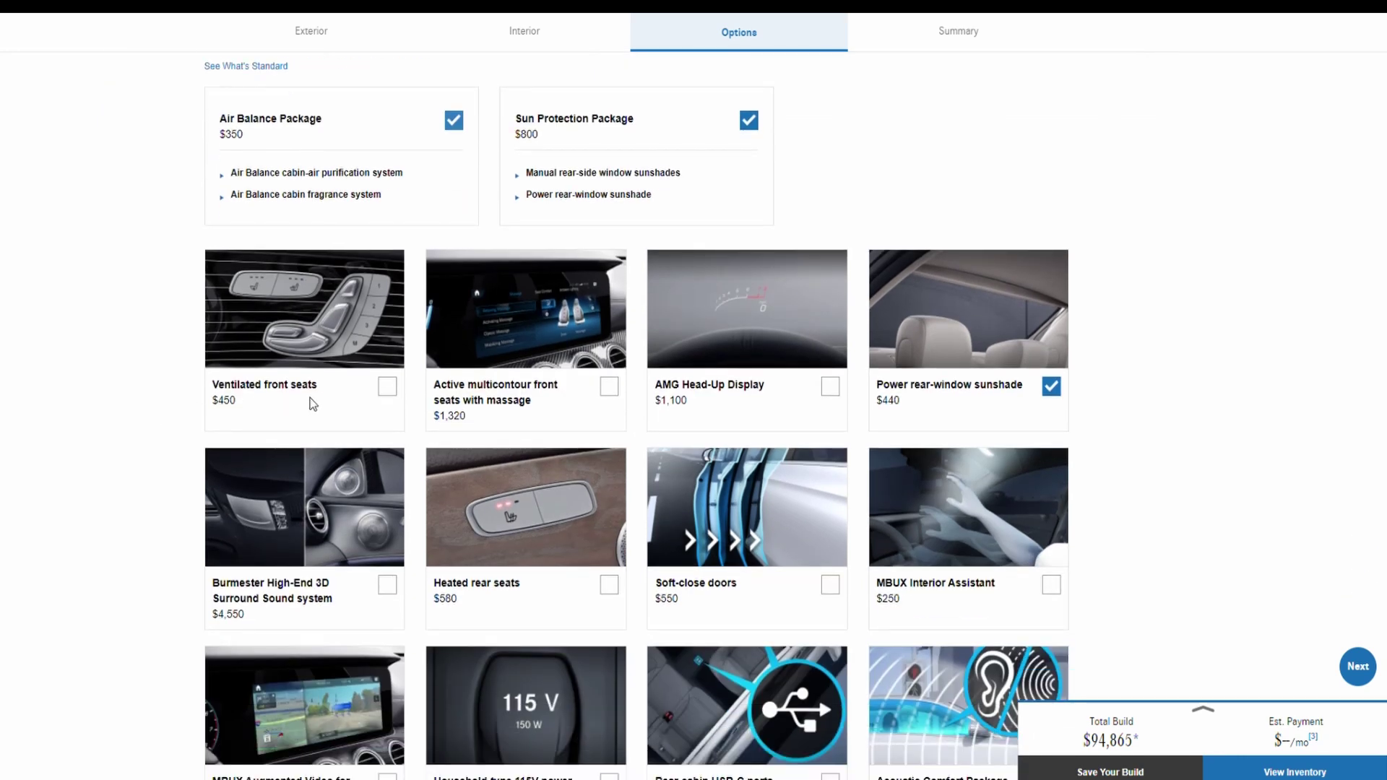
{"action": "left_click", "coordinate": [388, 388]}
{"action": "left_click", "coordinate": [609, 387]}
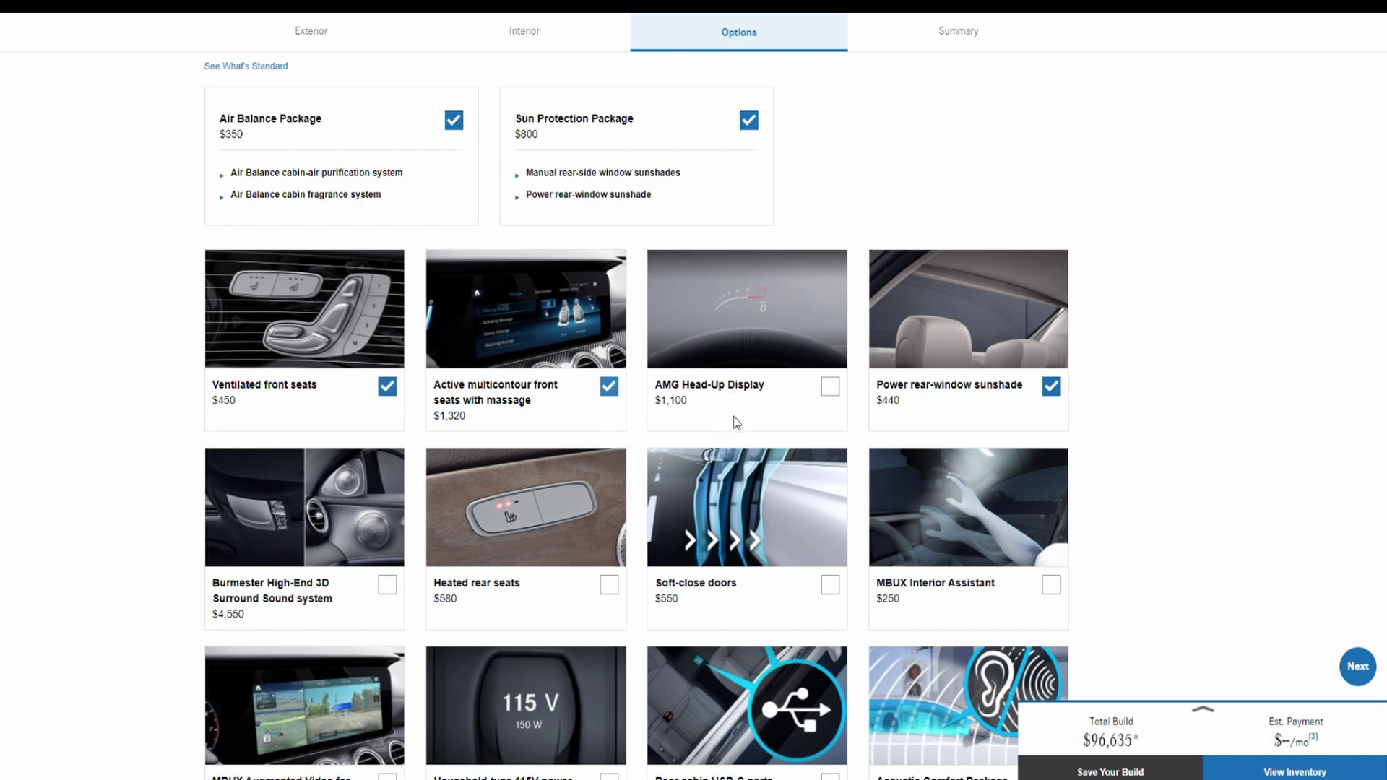
{"action": "left_click", "coordinate": [830, 386]}
{"action": "scroll", "coordinate": [917, 448], "scroll_direction": "down", "scroll_amount": 2}
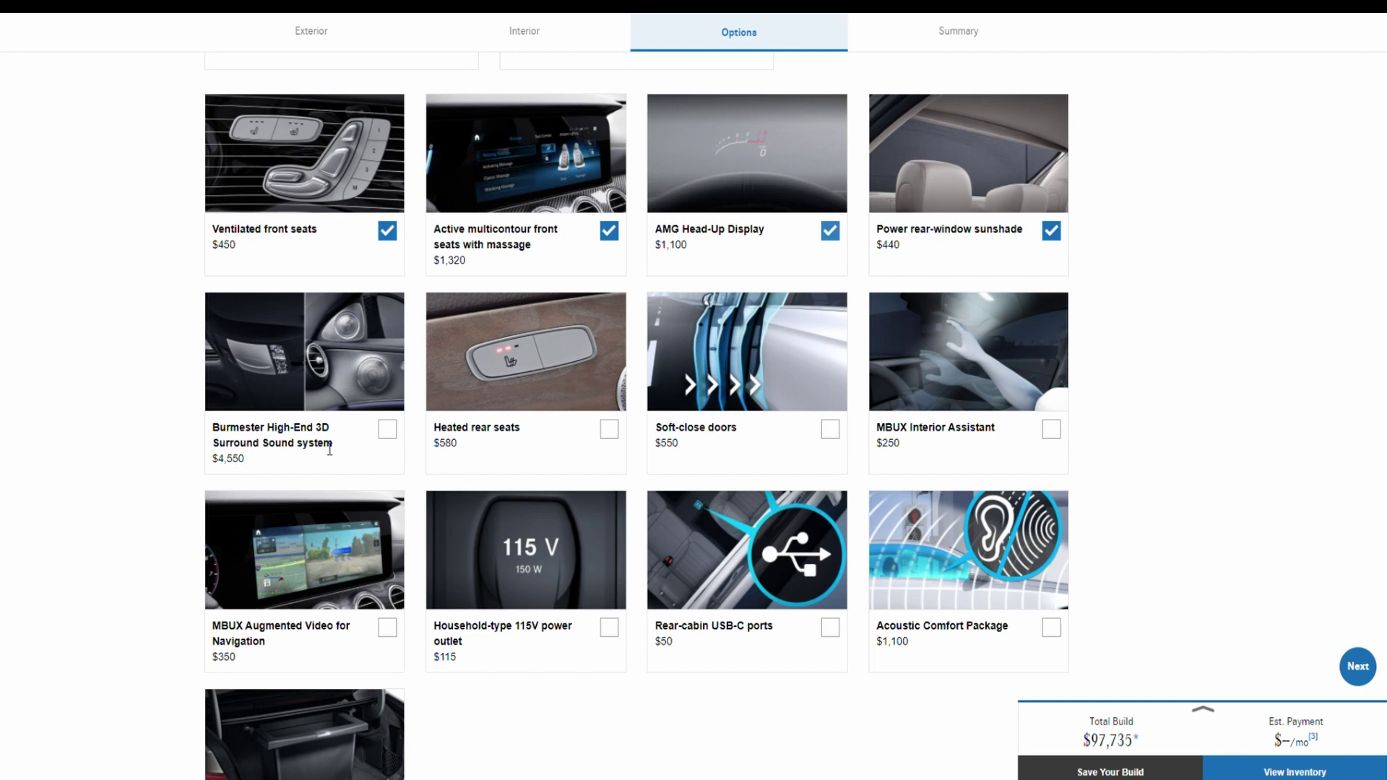
Add Burmester 3D sound, heated rear seats and soft-close doors, declining the MBUX Interior Assistant.
{"action": "left_click", "coordinate": [388, 434]}
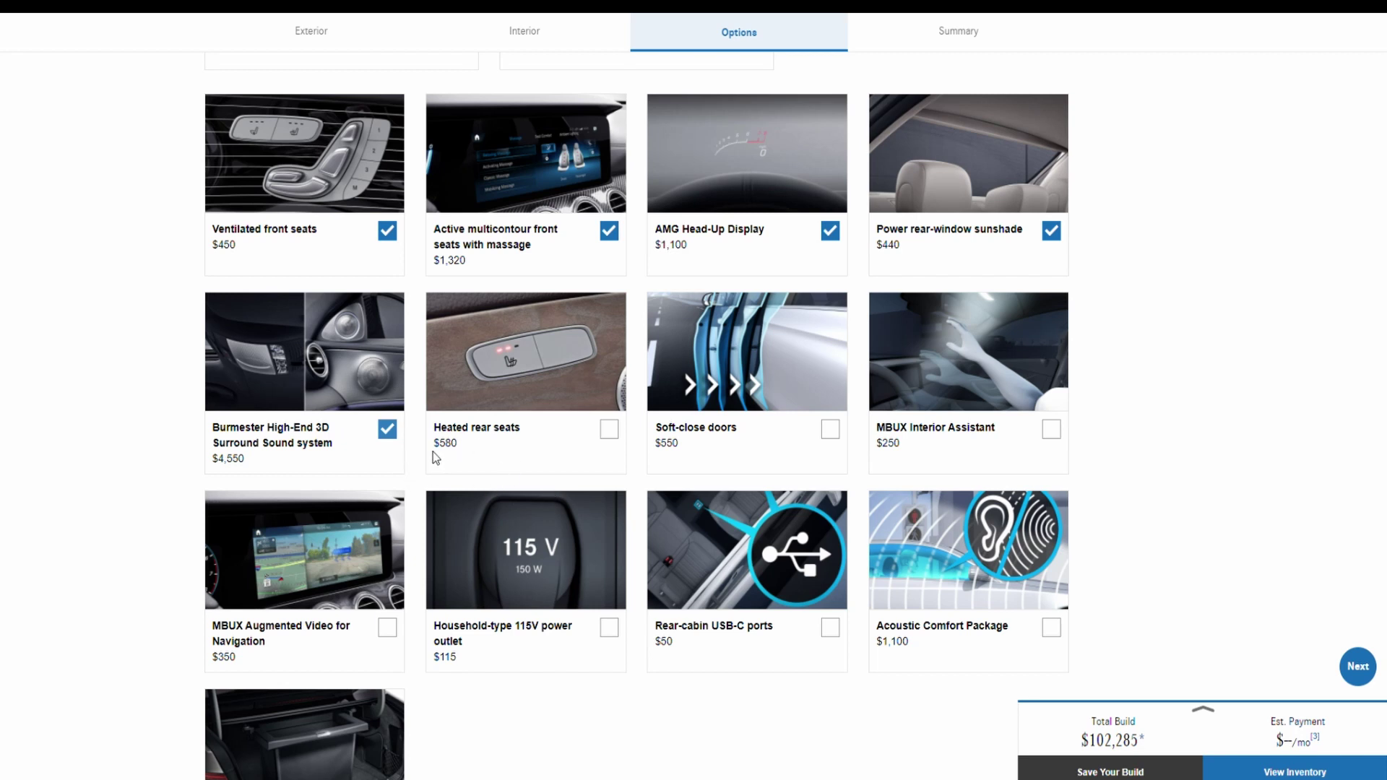
{"action": "left_click", "coordinate": [610, 430]}
{"action": "left_click", "coordinate": [833, 433]}
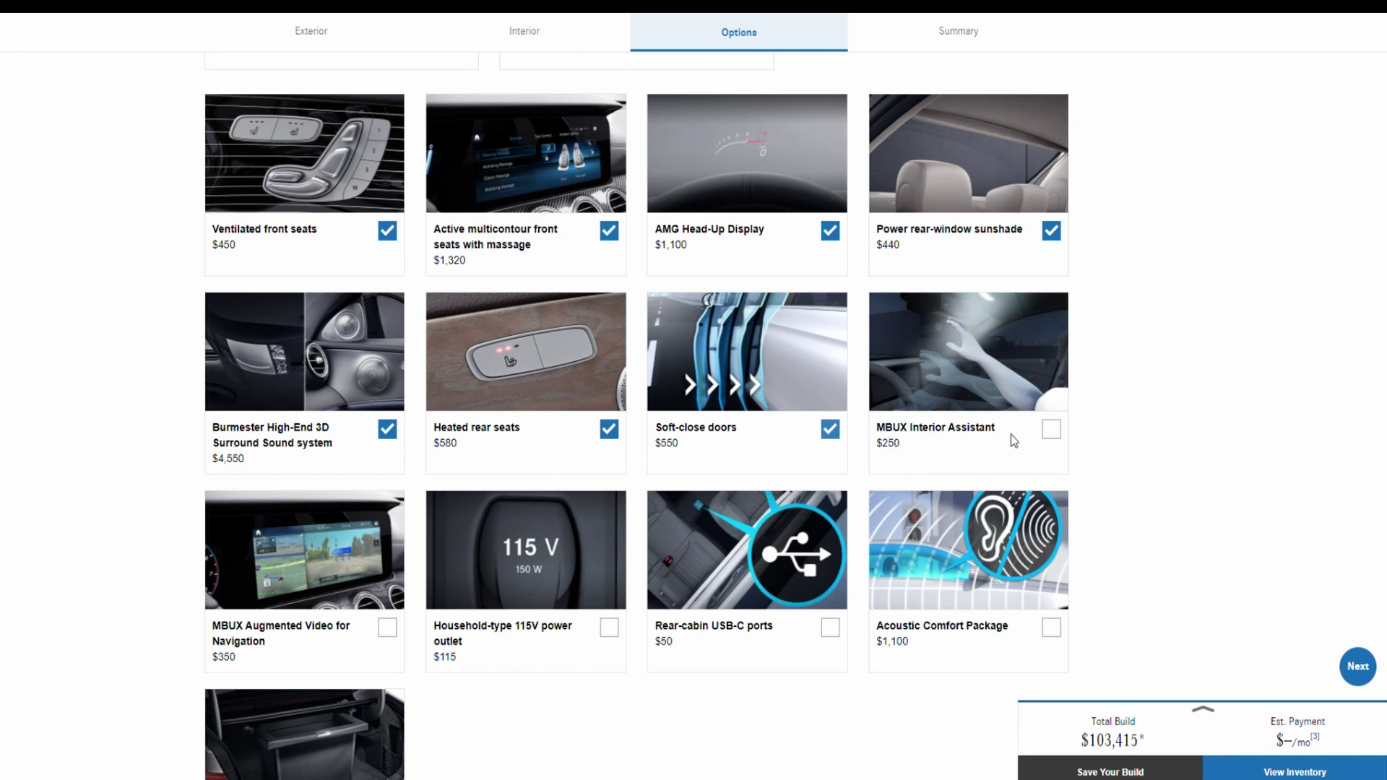
{"action": "left_click", "coordinate": [1050, 433]}
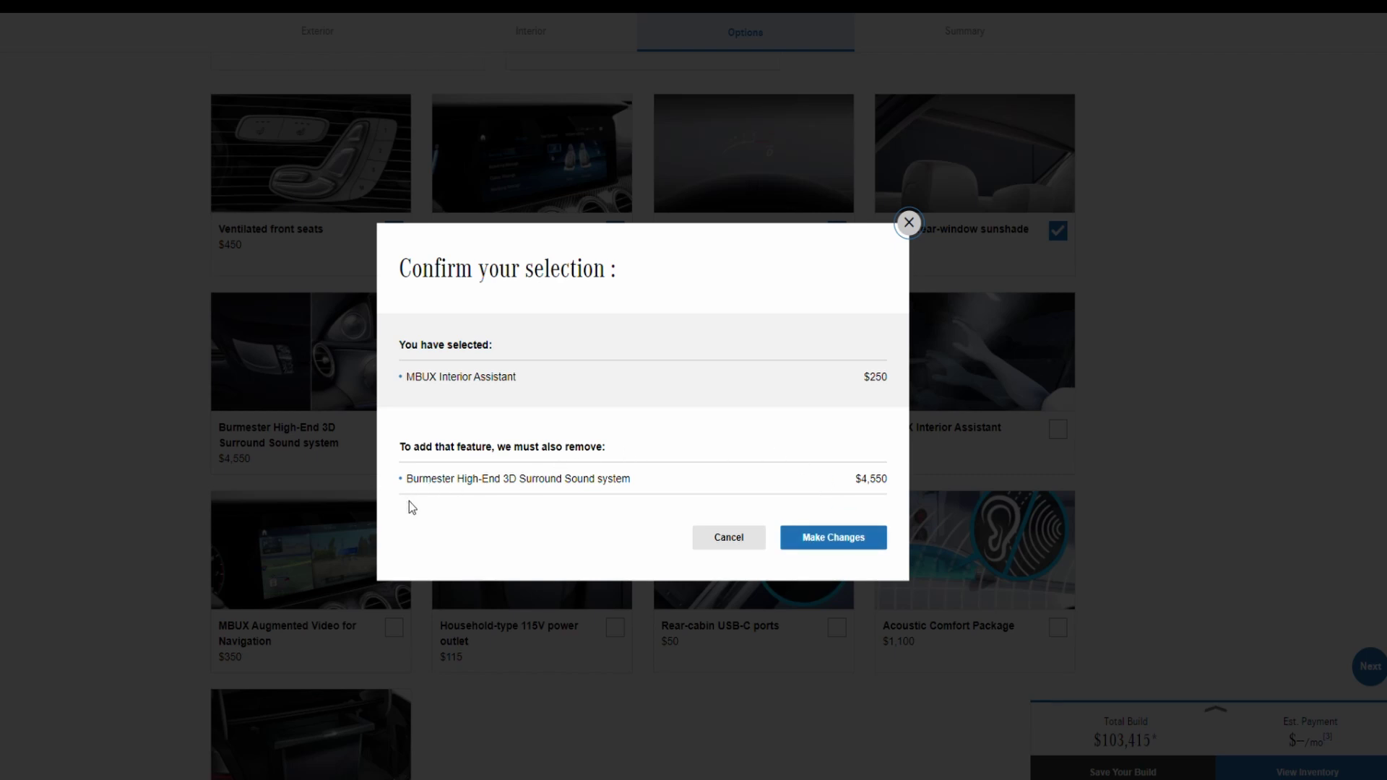
{"action": "left_click", "coordinate": [728, 537]}
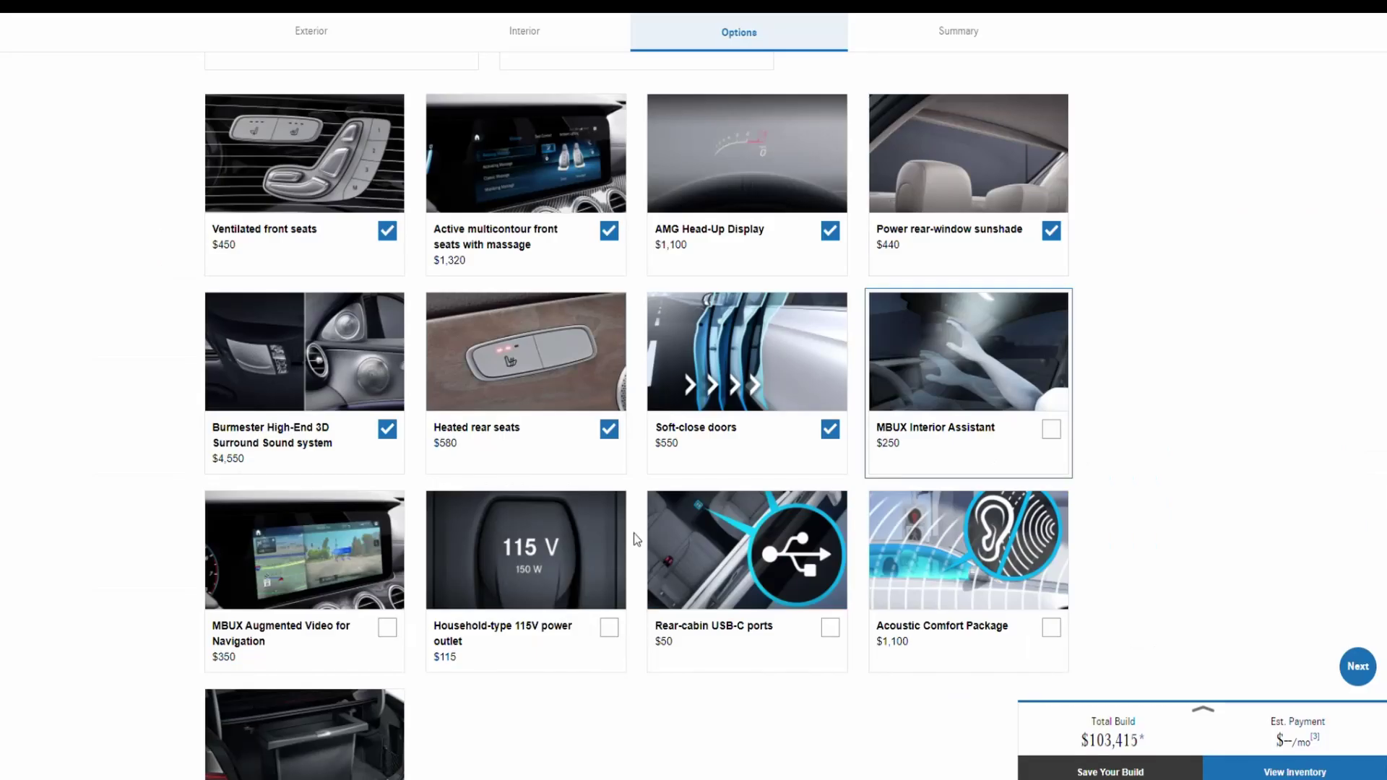
Add Augmented Video, the 115V outlet and Acoustic Comfort Package, declining rear USB-C ports.
{"action": "scroll", "coordinate": [770, 459], "scroll_direction": "down", "scroll_amount": 2}
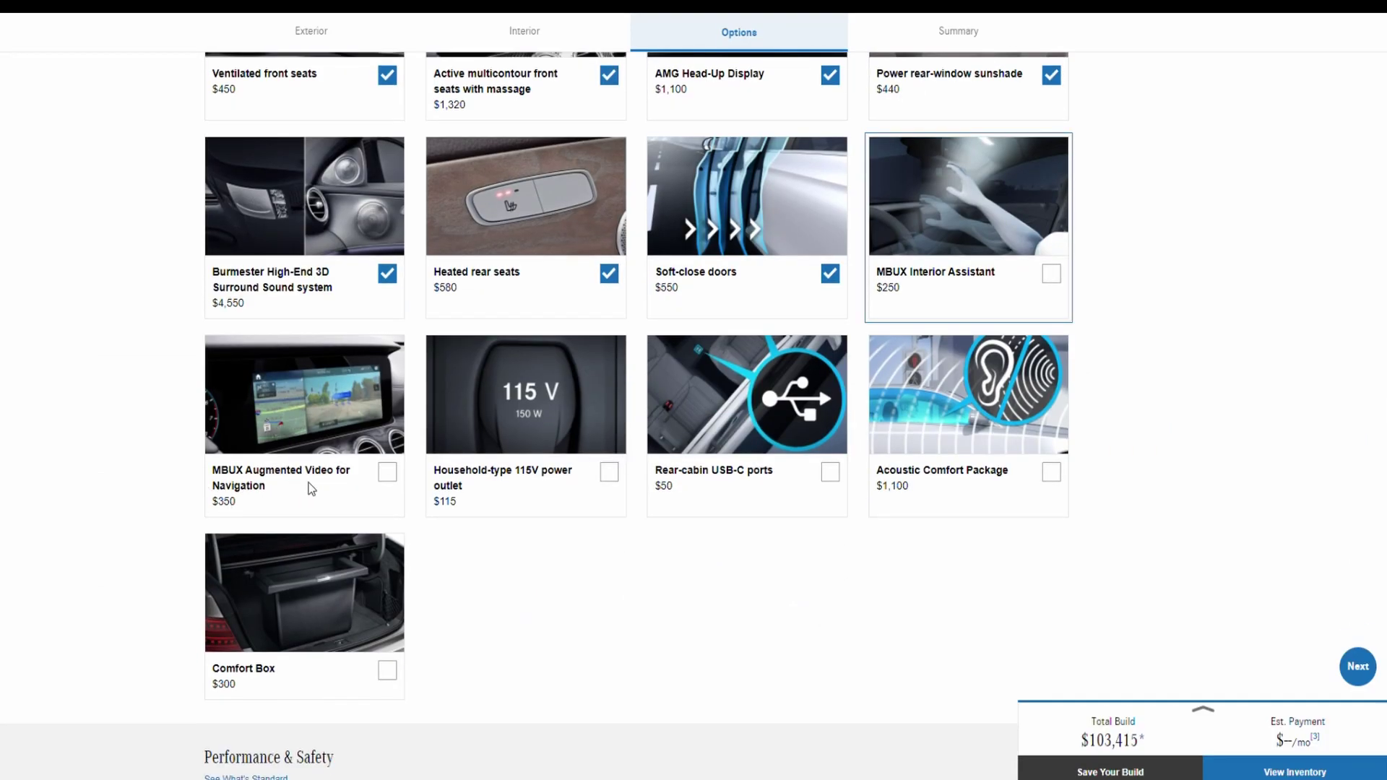
{"action": "left_click", "coordinate": [388, 473]}
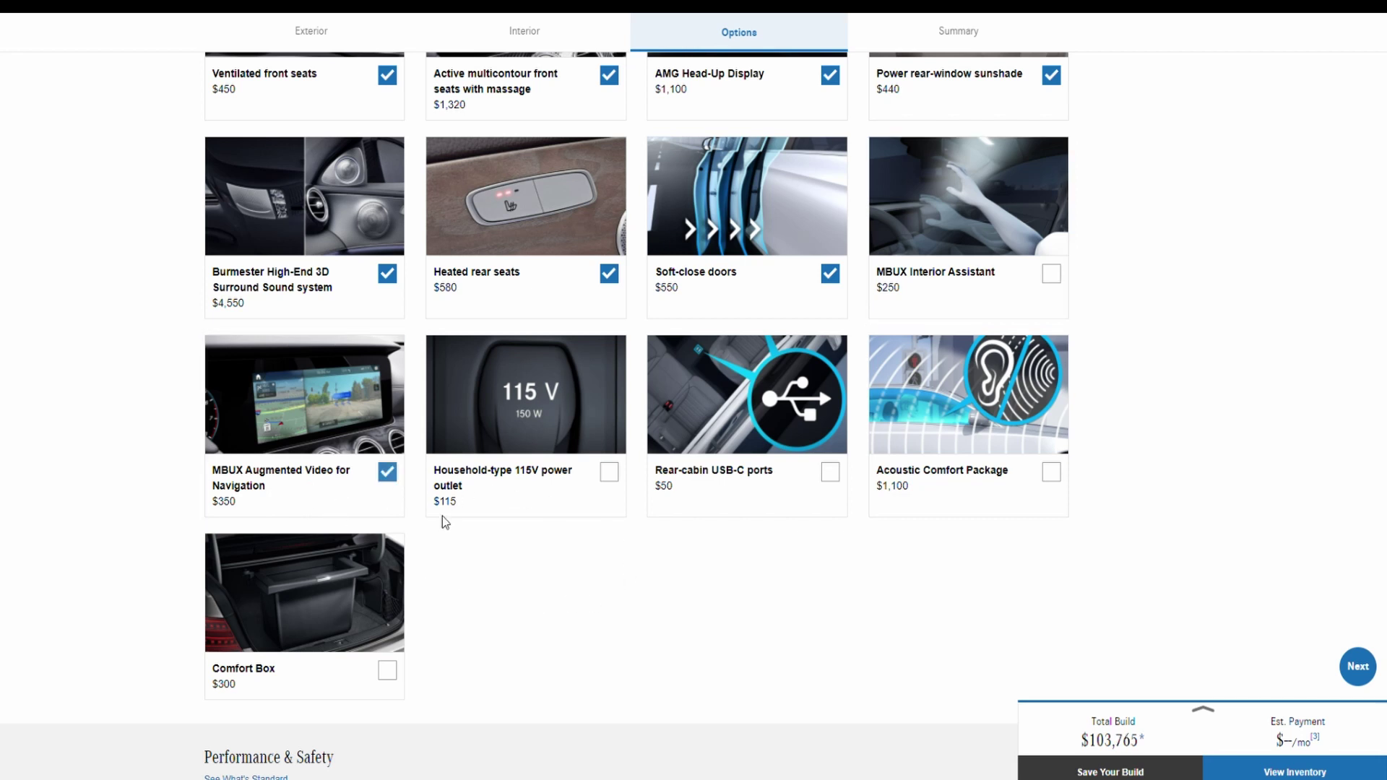
{"action": "left_click", "coordinate": [609, 473]}
{"action": "left_click", "coordinate": [831, 474]}
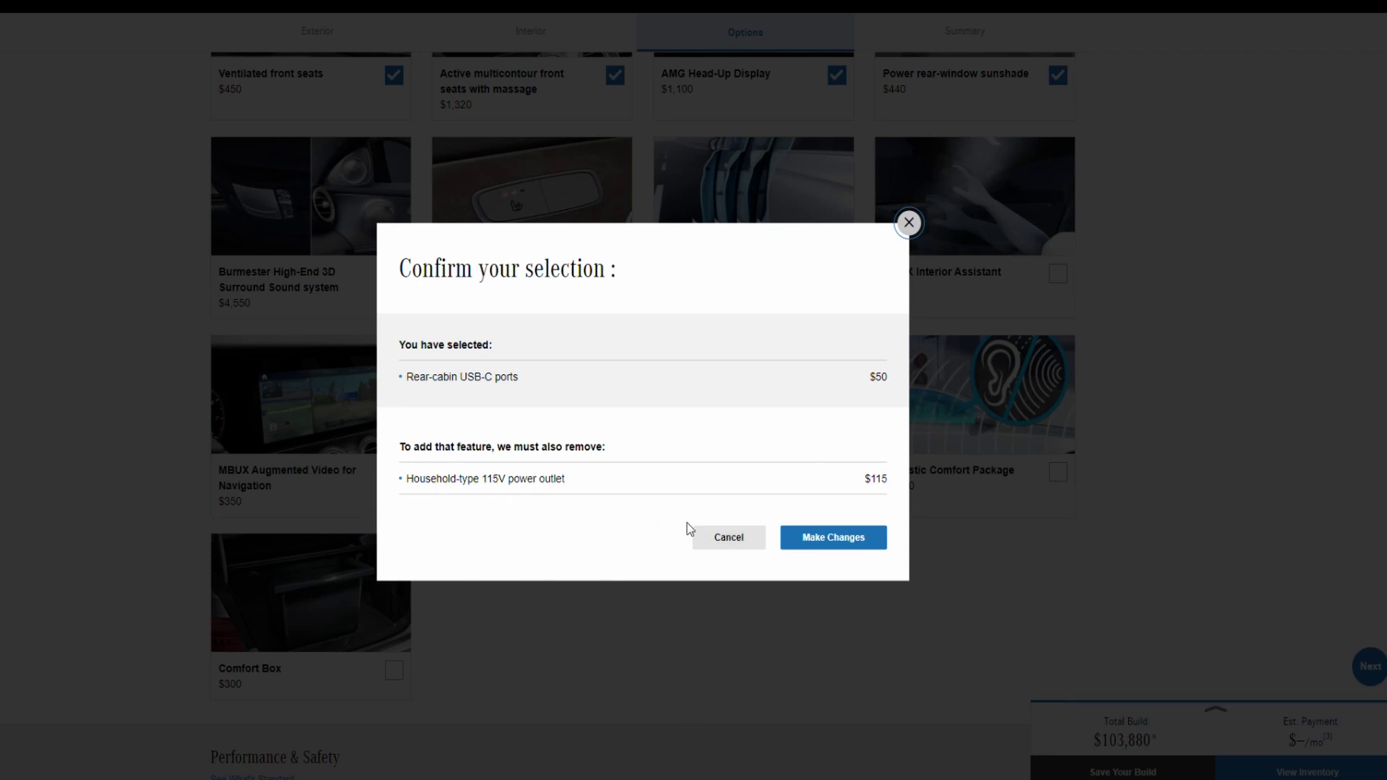
{"action": "left_click", "coordinate": [749, 538]}
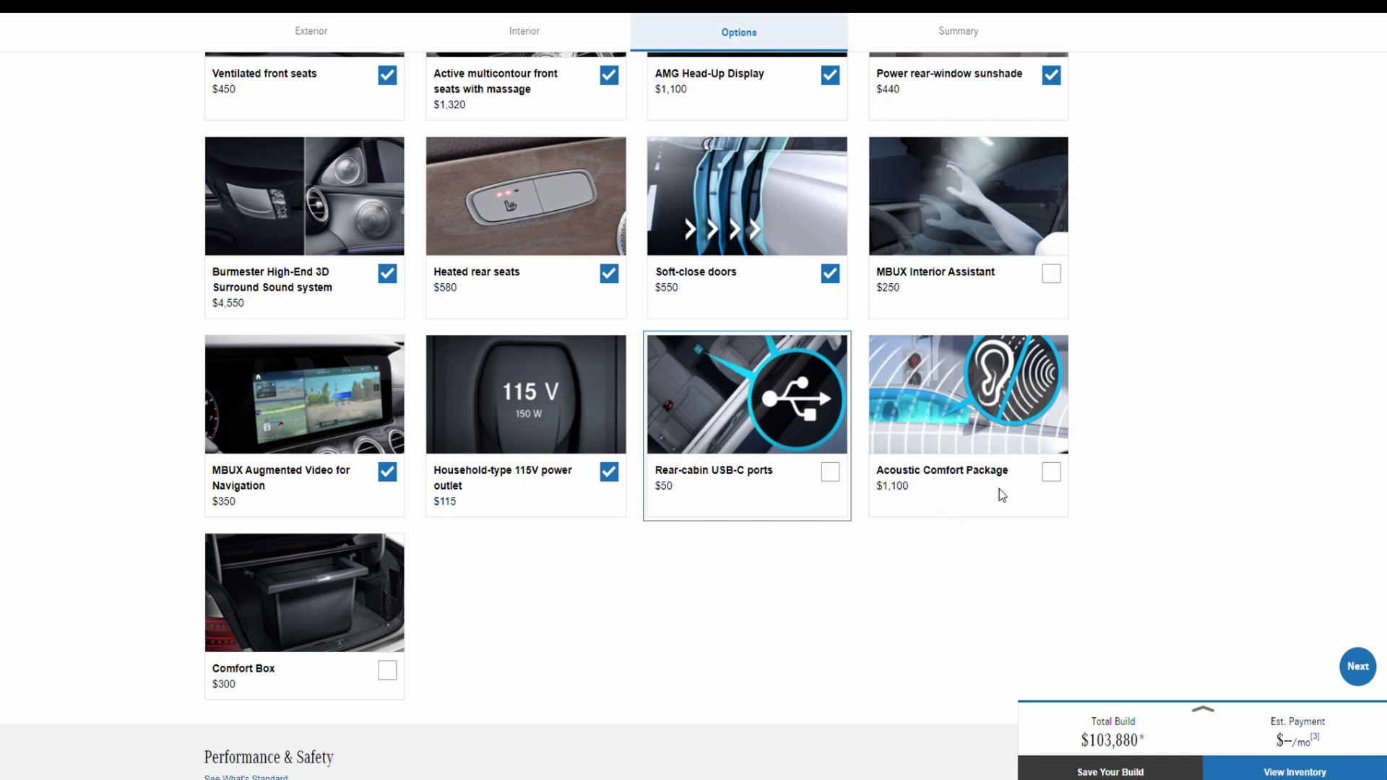
{"action": "left_click", "coordinate": [1059, 477]}
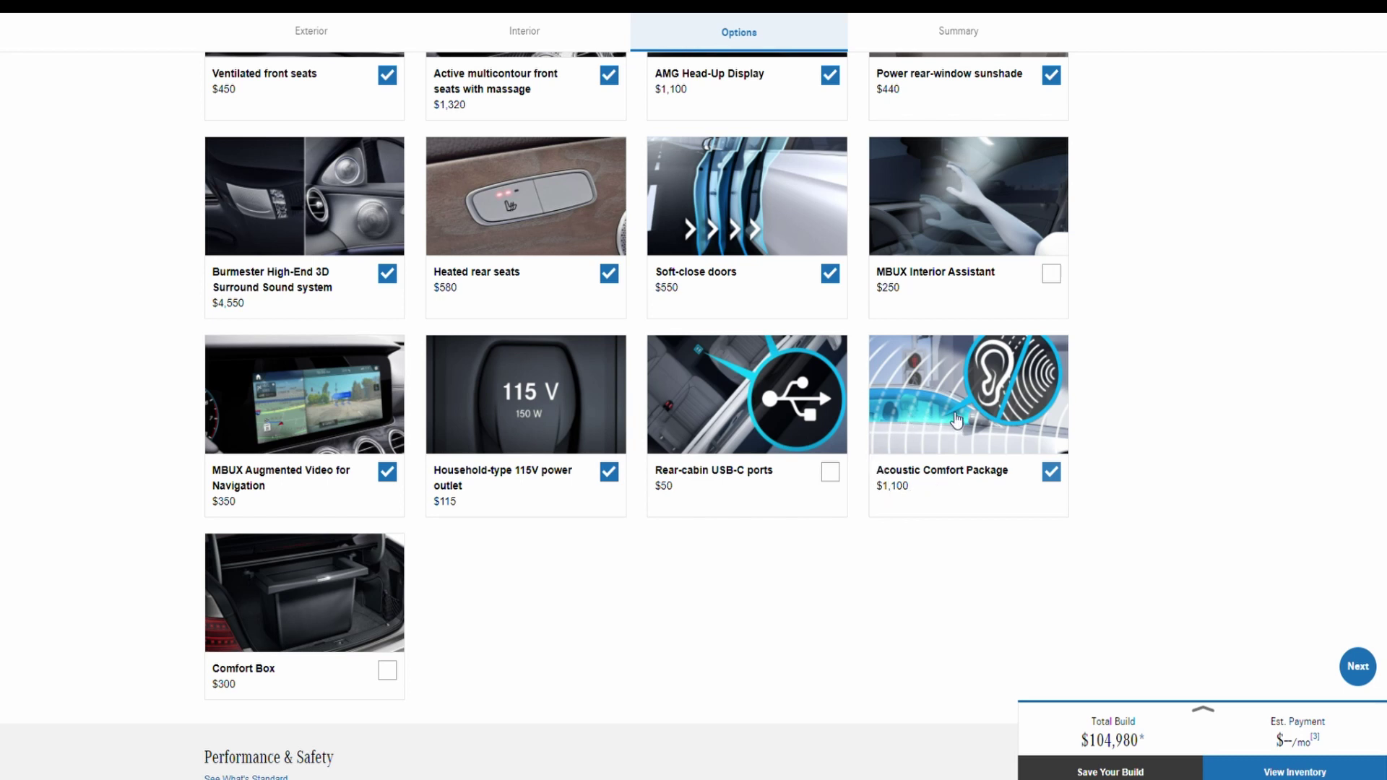
Add the Comfort Box and every Performance & Safety option through wheel locking bolts ($110,280 total).
{"action": "scroll", "coordinate": [973, 468], "scroll_direction": "down", "scroll_amount": 2}
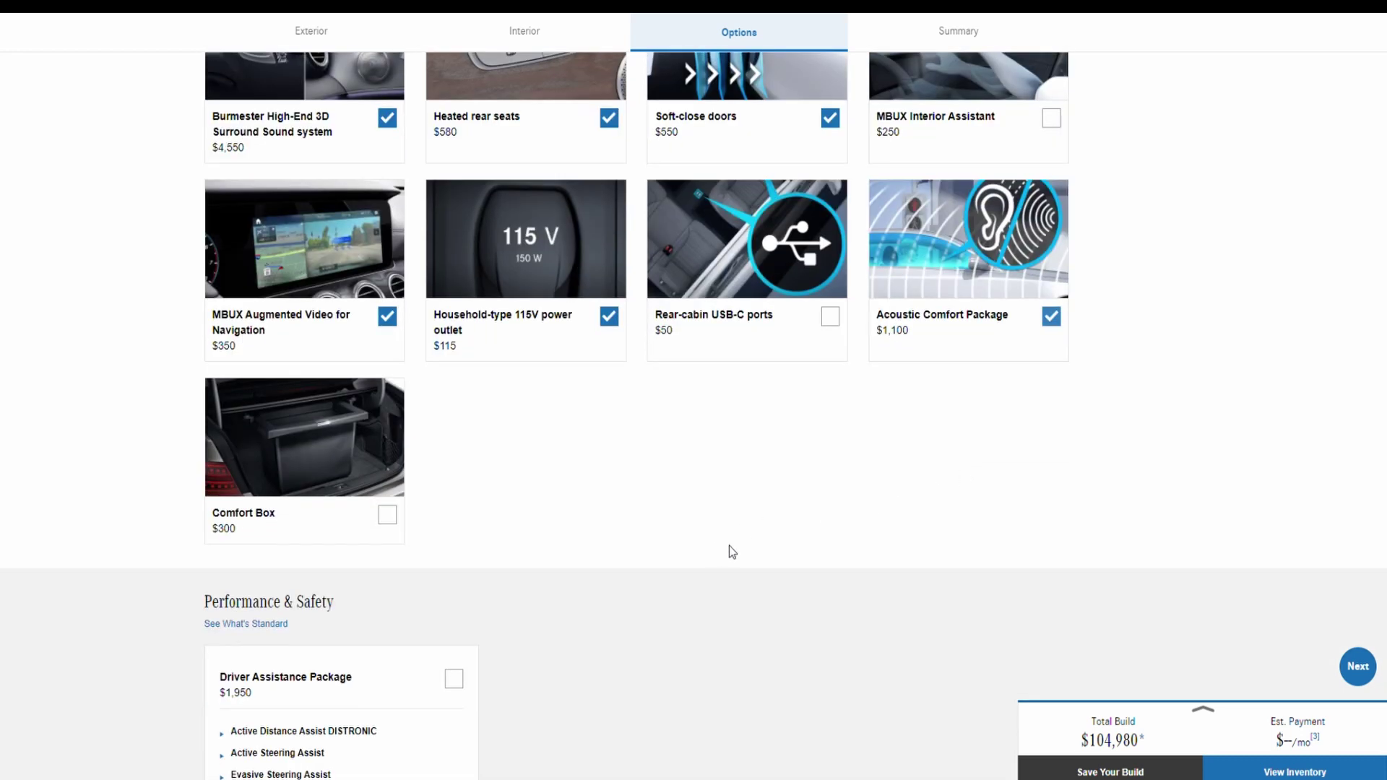
{"action": "left_click", "coordinate": [388, 515]}
{"action": "scroll", "coordinate": [505, 513], "scroll_direction": "down", "scroll_amount": 5}
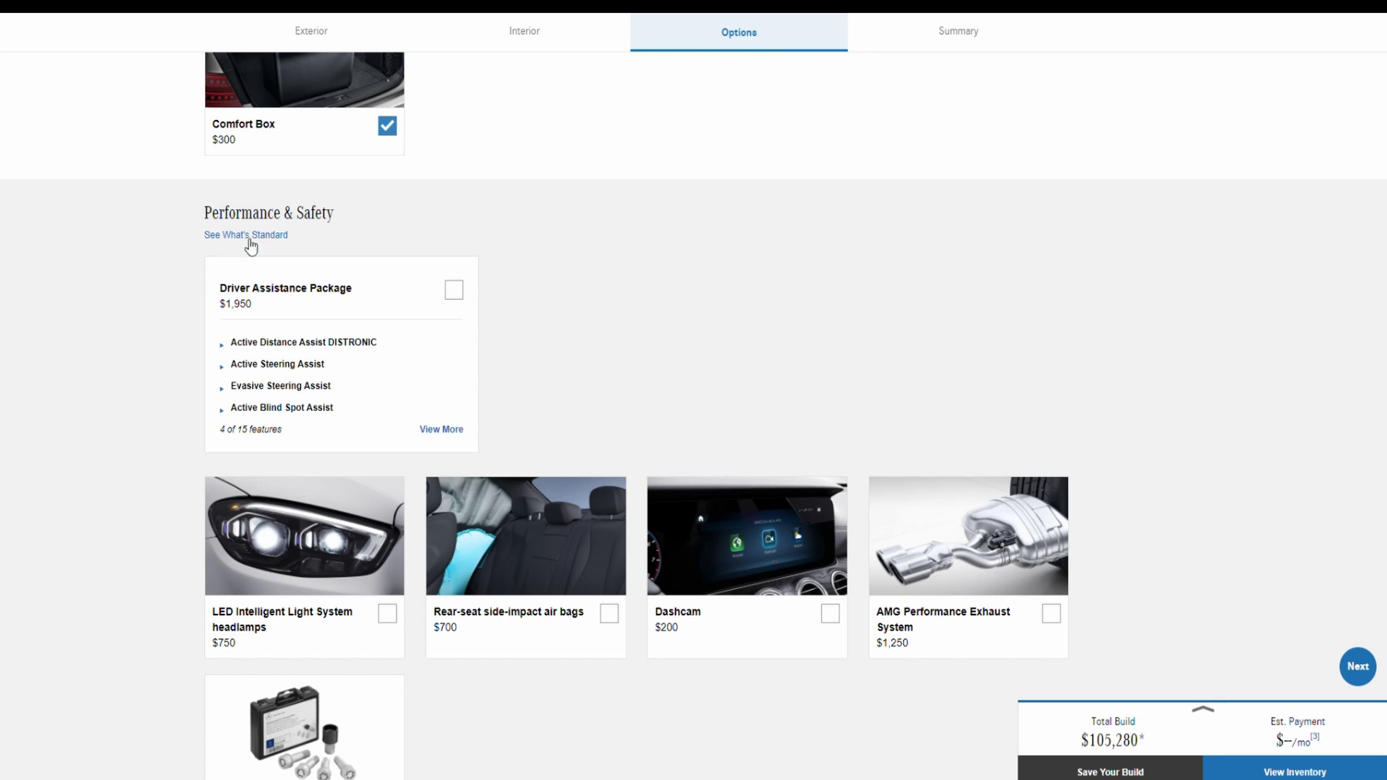
{"action": "scroll", "coordinate": [378, 243], "scroll_direction": "down", "scroll_amount": 2}
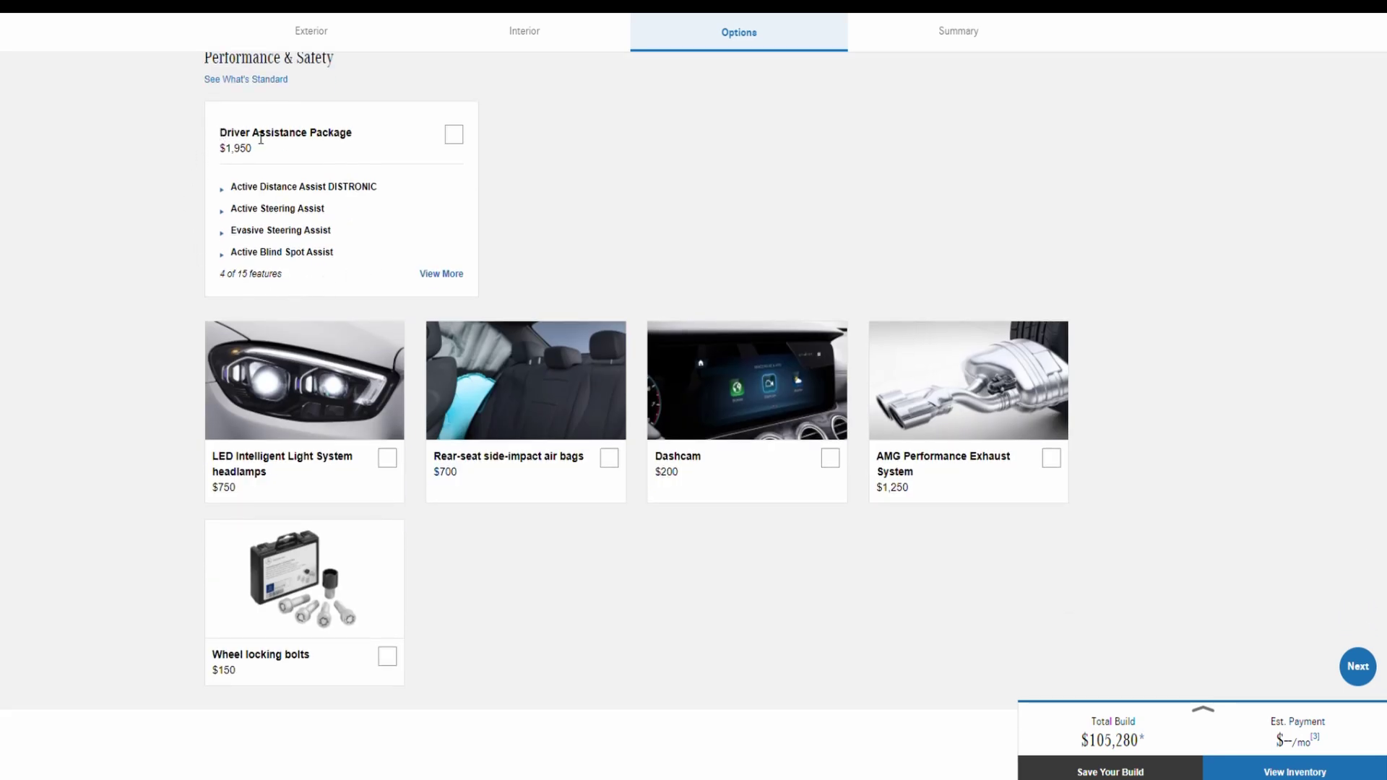
{"action": "left_click", "coordinate": [454, 135]}
{"action": "left_click", "coordinate": [387, 458]}
{"action": "left_click", "coordinate": [609, 458]}
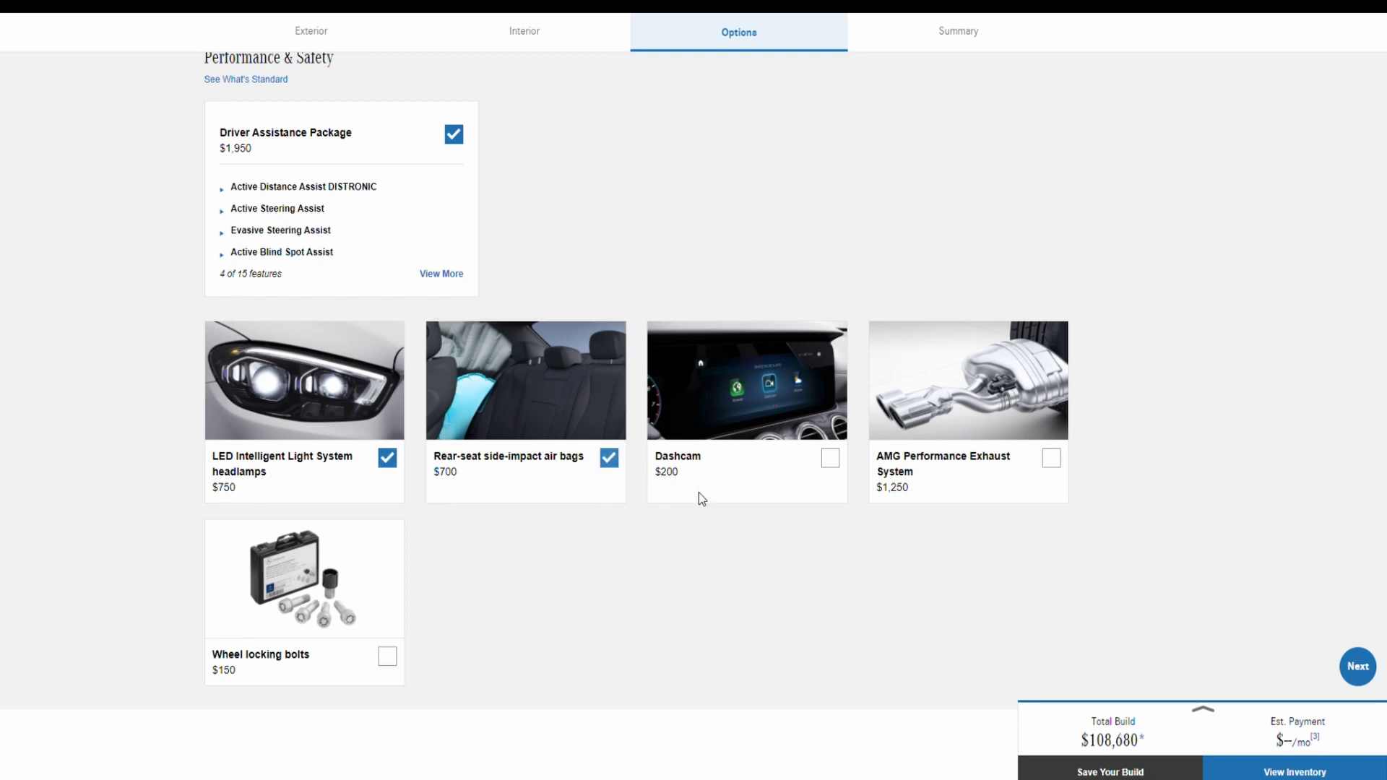
{"action": "left_click", "coordinate": [830, 458]}
{"action": "left_click", "coordinate": [1050, 458]}
{"action": "scroll", "coordinate": [653, 585], "scroll_direction": "down", "scroll_amount": 2}
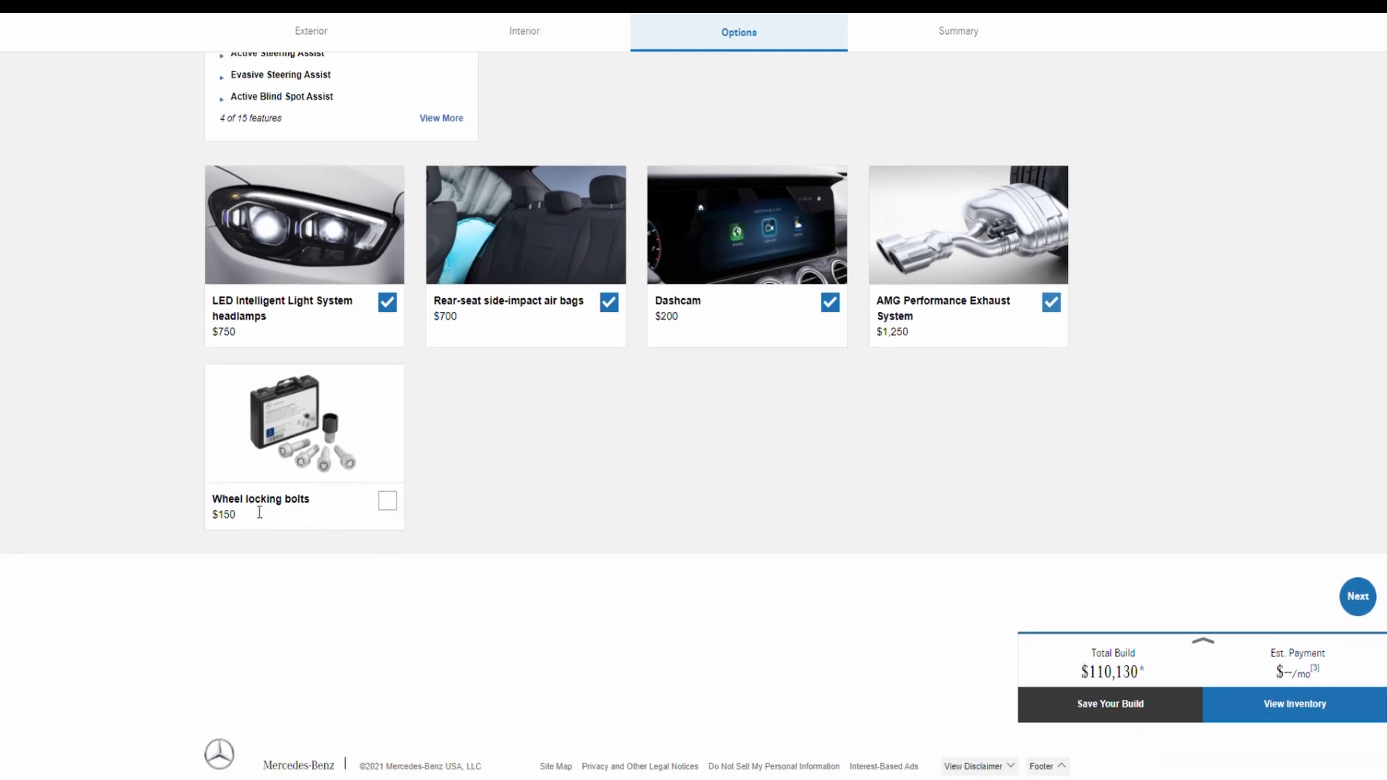
{"action": "left_click", "coordinate": [390, 506]}
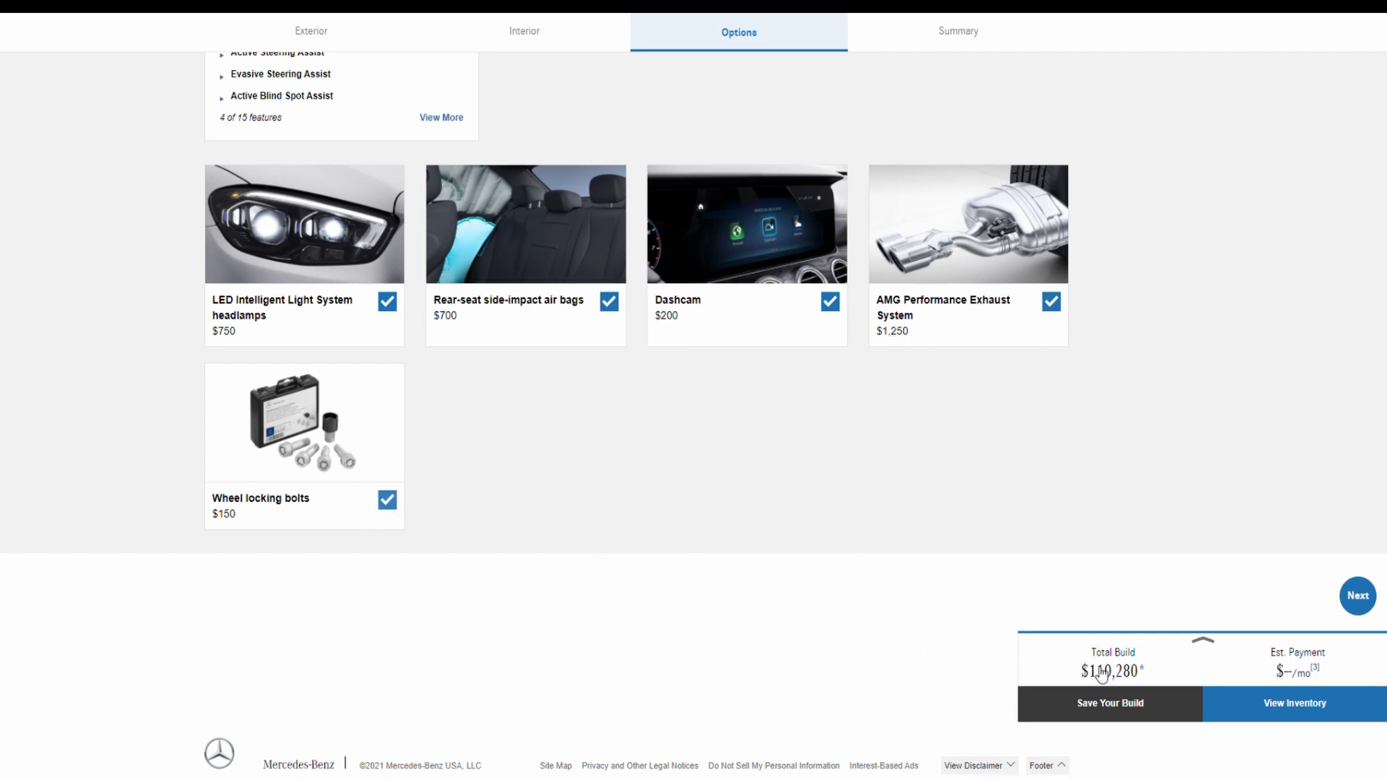
Show the Summary page: $110,280 total build against the $75,000 MSRP.
{"action": "left_click", "coordinate": [969, 29]}
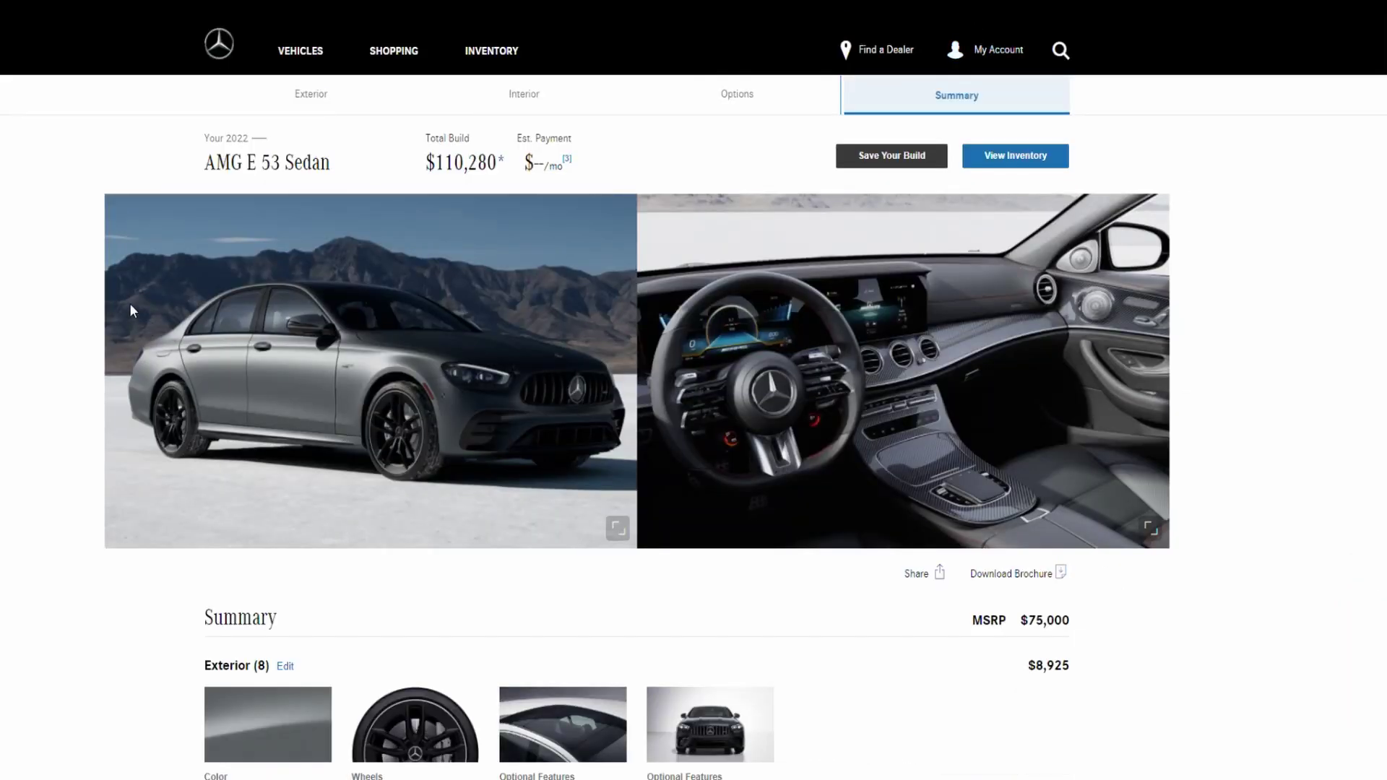